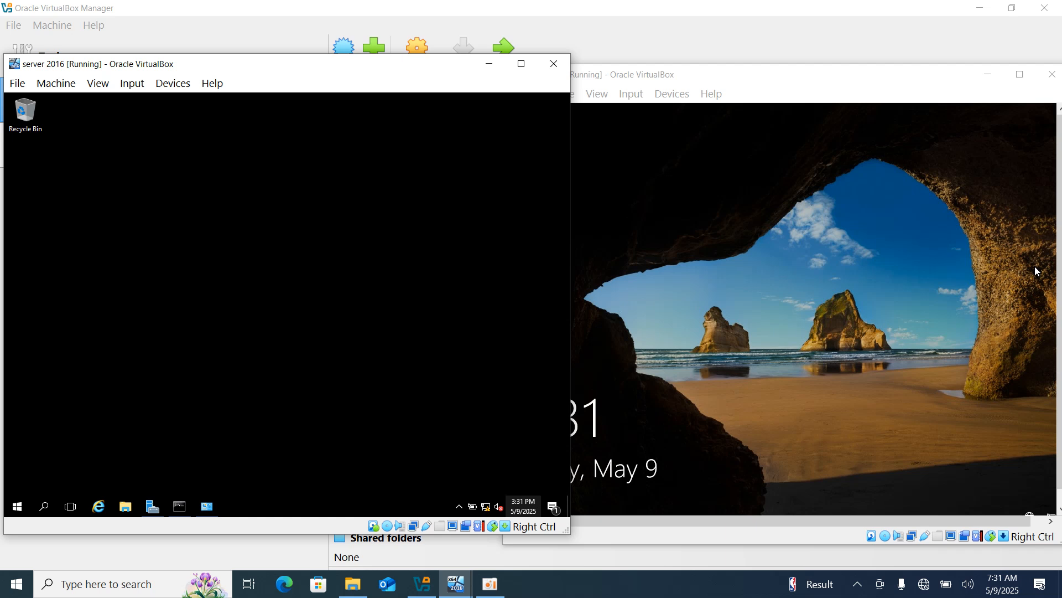
Sign in to the Windows 10 VM with the domain user's password.
{"action": "left_click", "coordinate": [747, 287]}
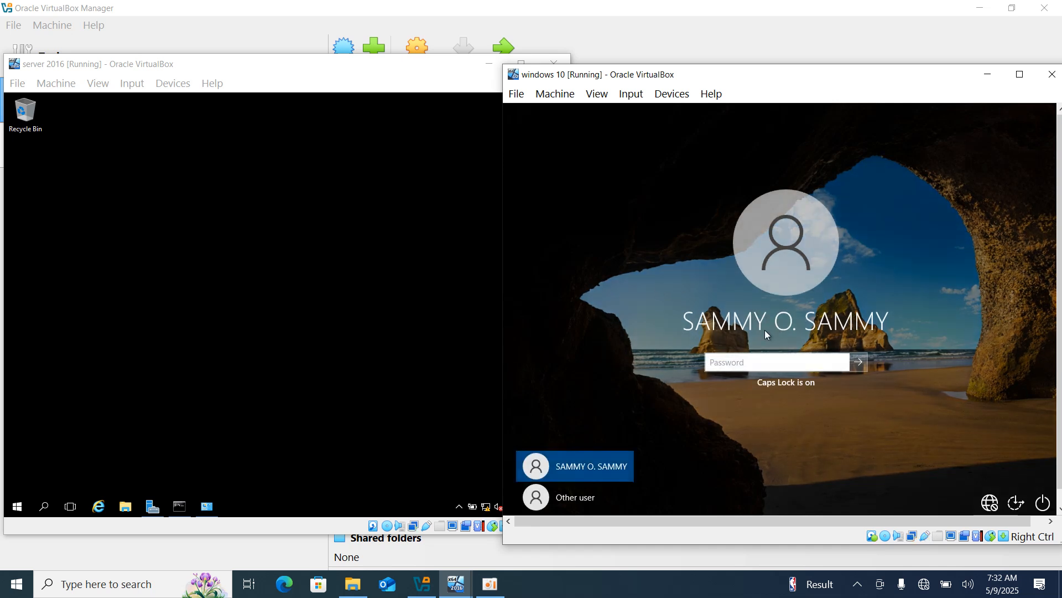
{"action": "type", "text": "•••••••••••••••"}
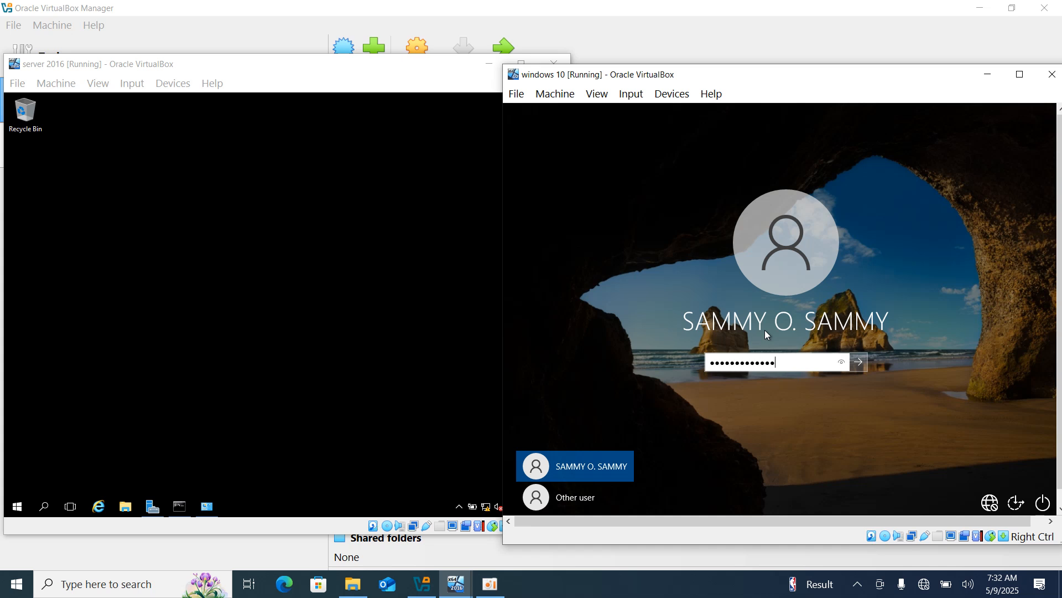
{"action": "key", "text": "Return"}
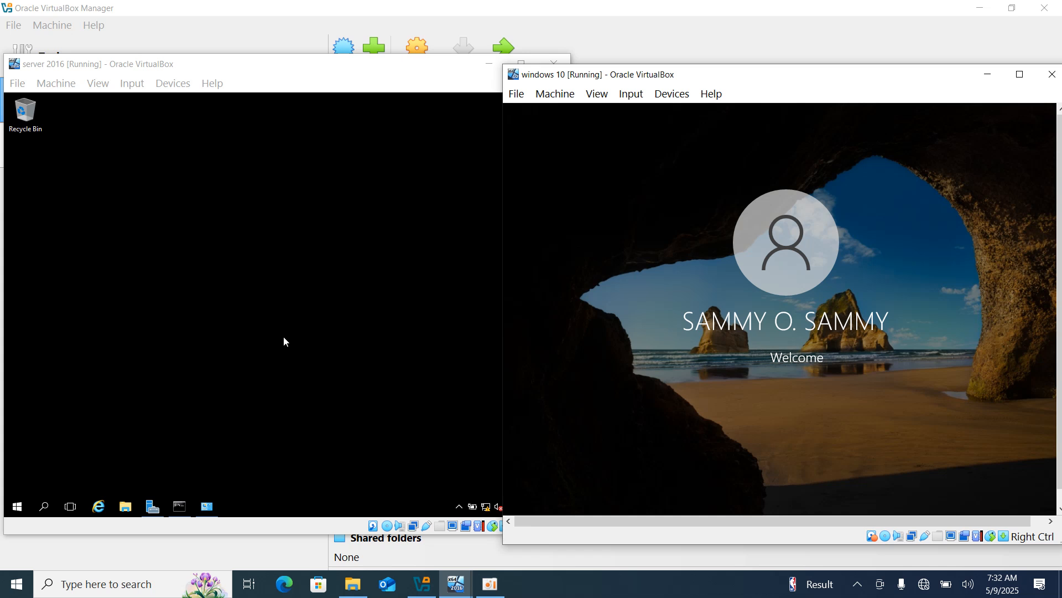
{"action": "left_click", "coordinate": [153, 504]}
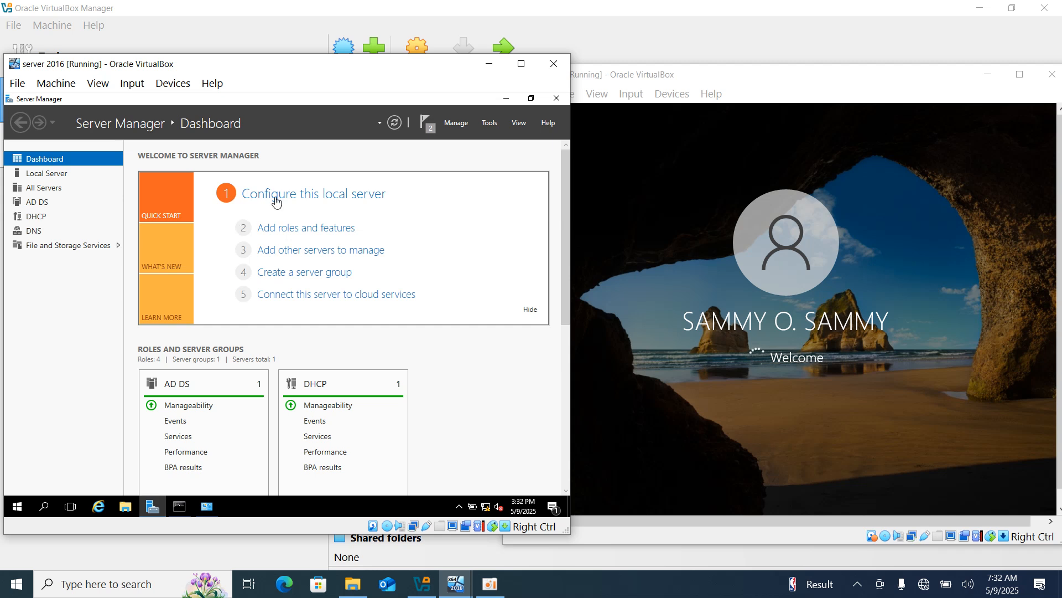
Launch Active Directory Users and Computers from Server Manager Tools and select the SALES unit.
{"action": "left_click", "coordinate": [490, 124]}
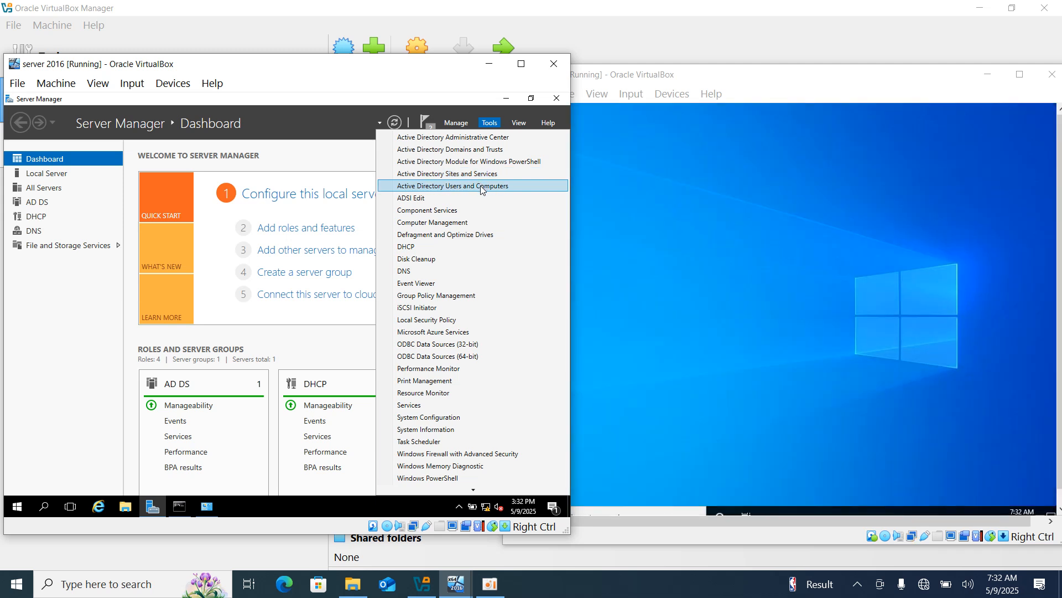
{"action": "left_click", "coordinate": [482, 187]}
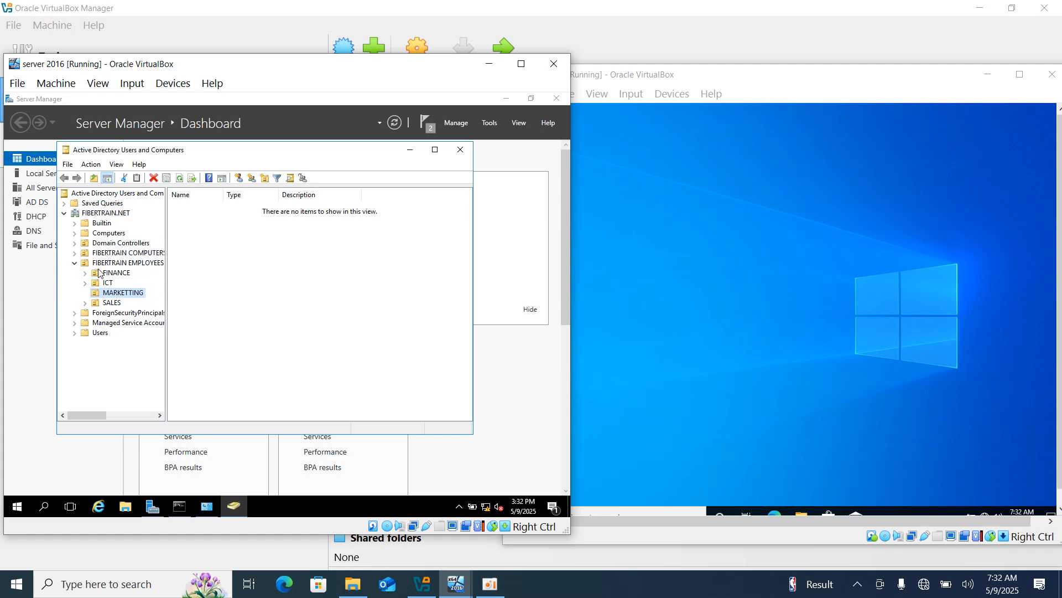
{"action": "left_click", "coordinate": [109, 304]}
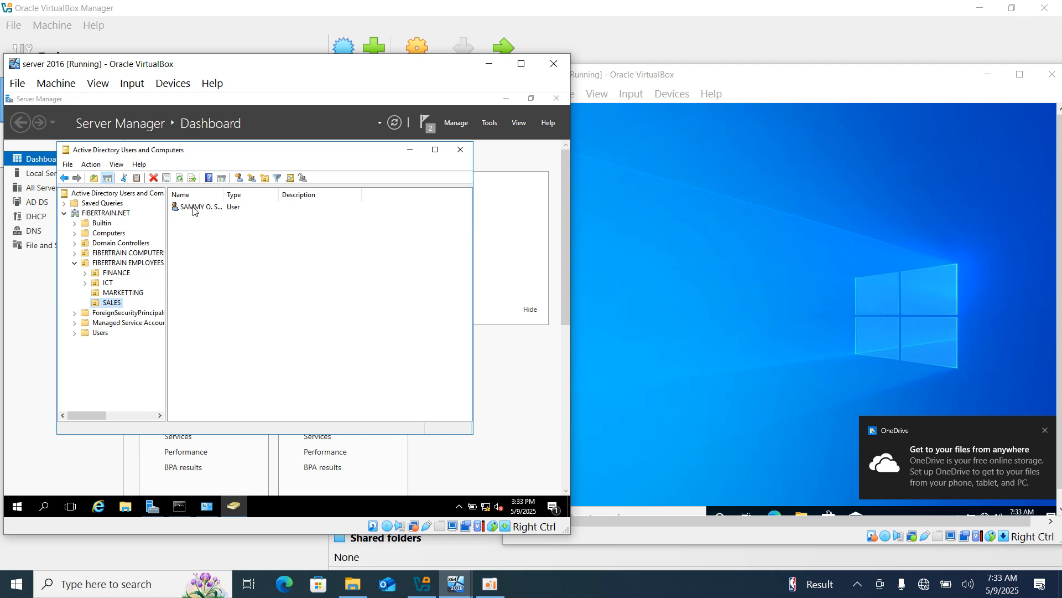
Set the SALES user's Logon Hours to Logon Denied for every hour, Sunday through Saturday.
{"action": "left_click", "coordinate": [194, 211]}
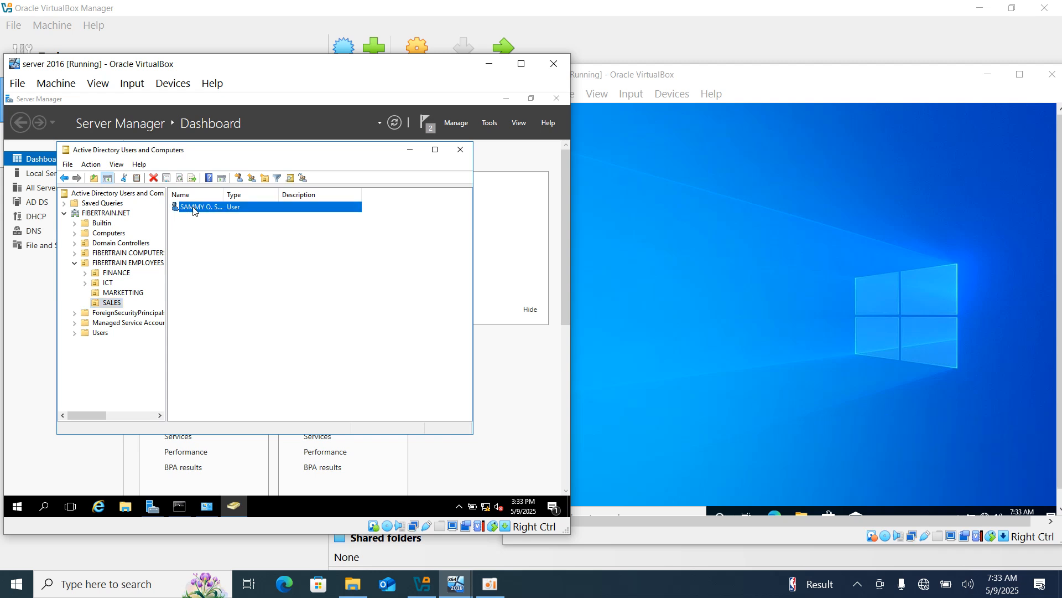
{"action": "double_click", "coordinate": [194, 211]}
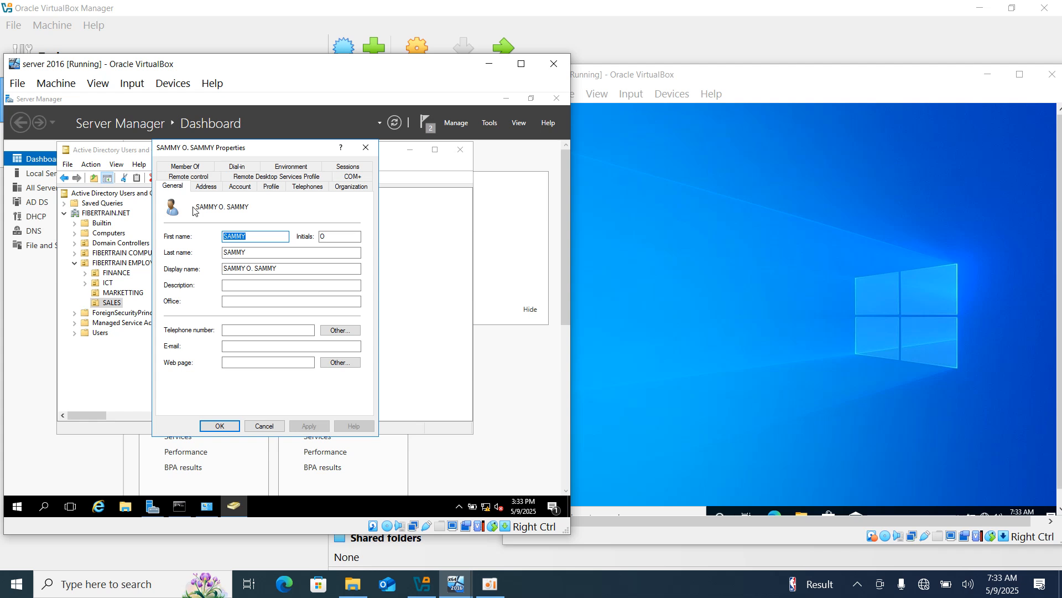
{"action": "left_click", "coordinate": [240, 187]}
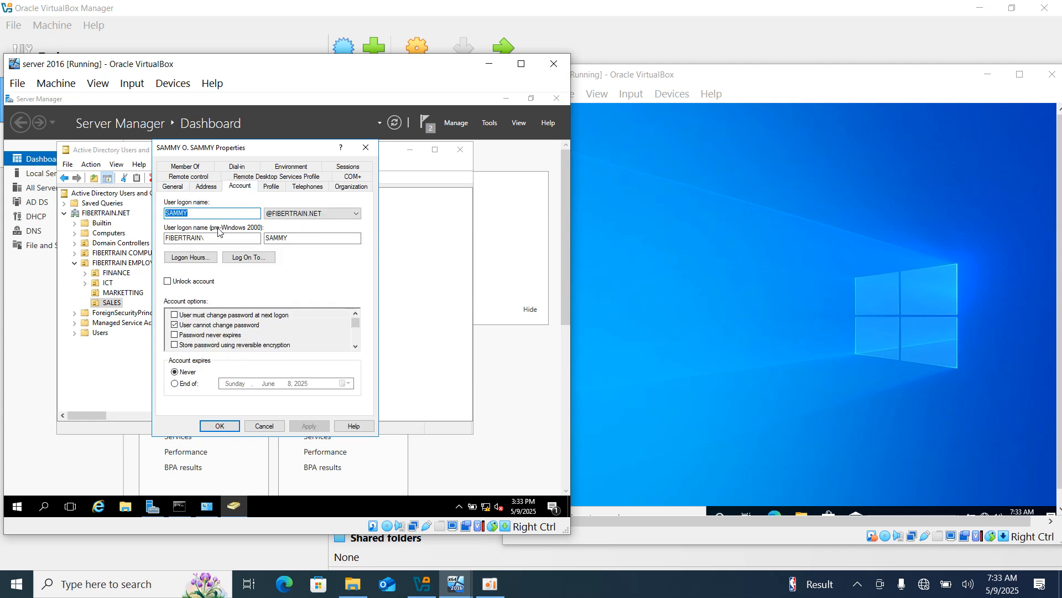
{"action": "left_click", "coordinate": [200, 260]}
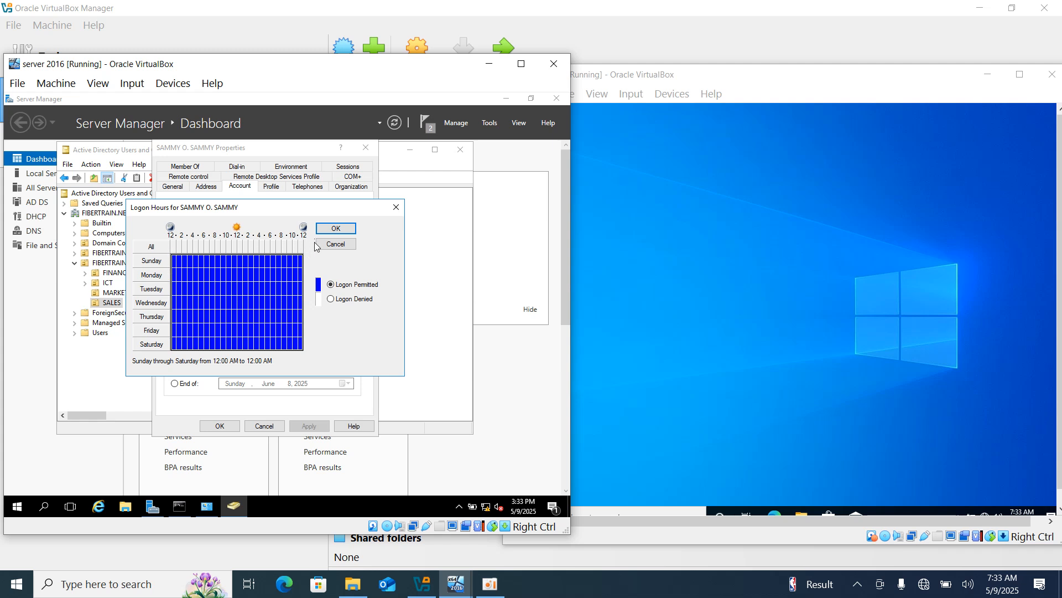
{"action": "left_click", "coordinate": [331, 298]}
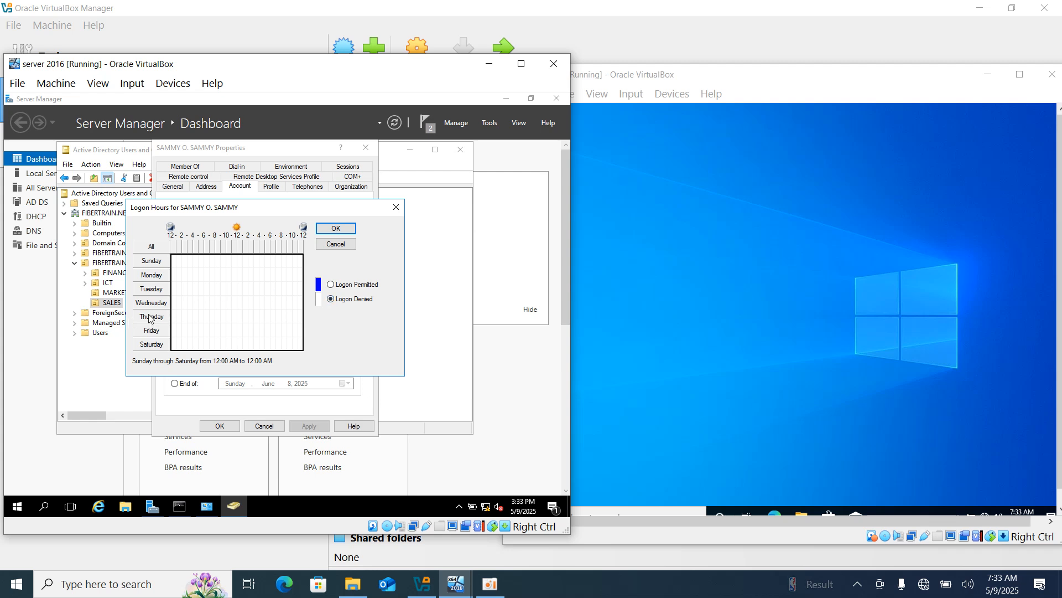
{"action": "left_click", "coordinate": [336, 232]}
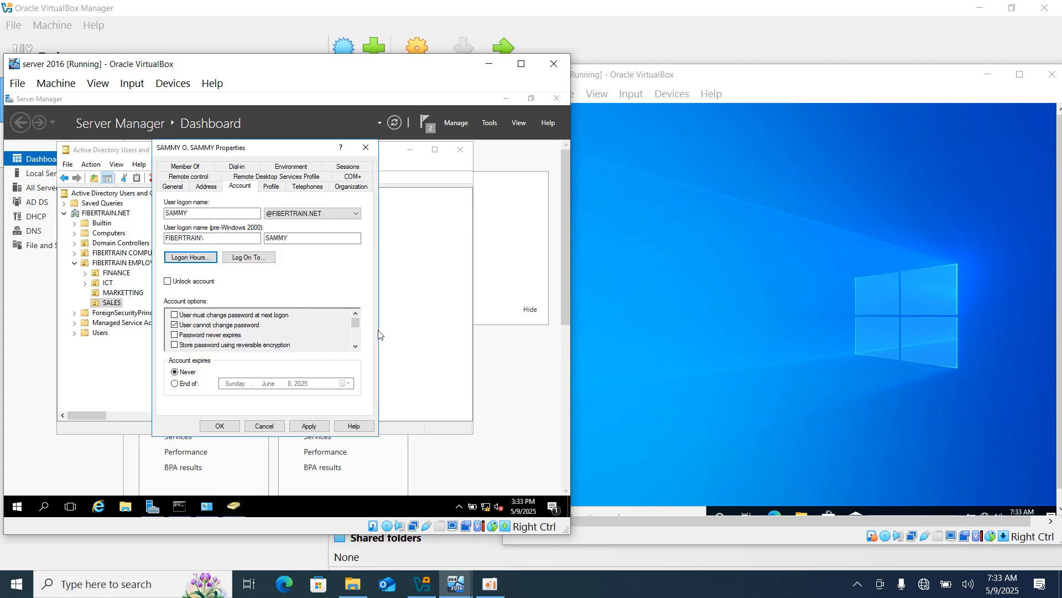
Check the guest's power options, reposition the VM window, then lock Windows 10 with Win+L.
{"action": "left_click", "coordinate": [656, 326]}
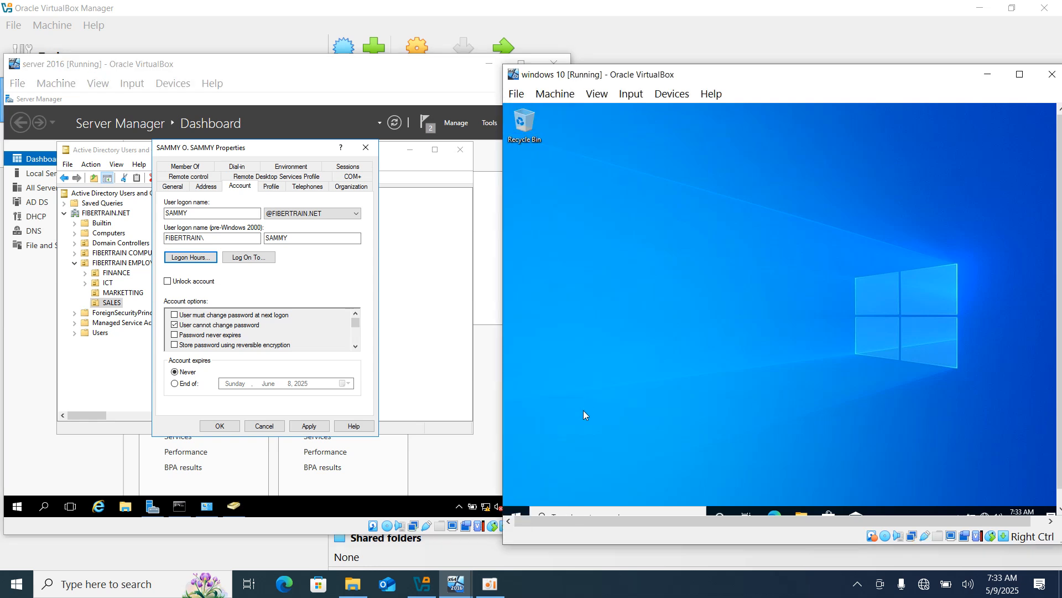
{"action": "left_click", "coordinate": [520, 512]}
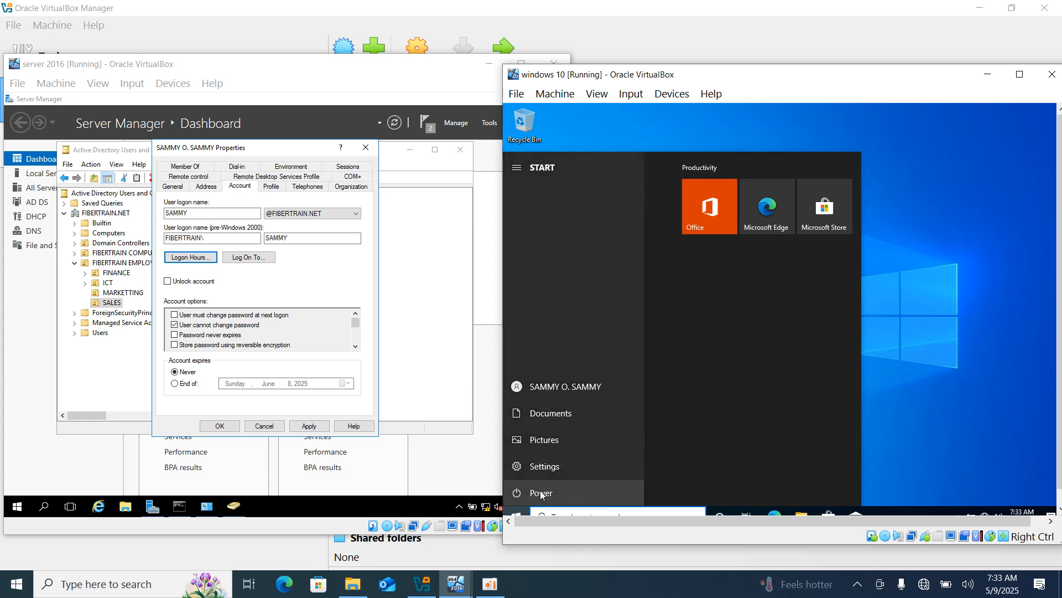
{"action": "left_click", "coordinate": [542, 493]}
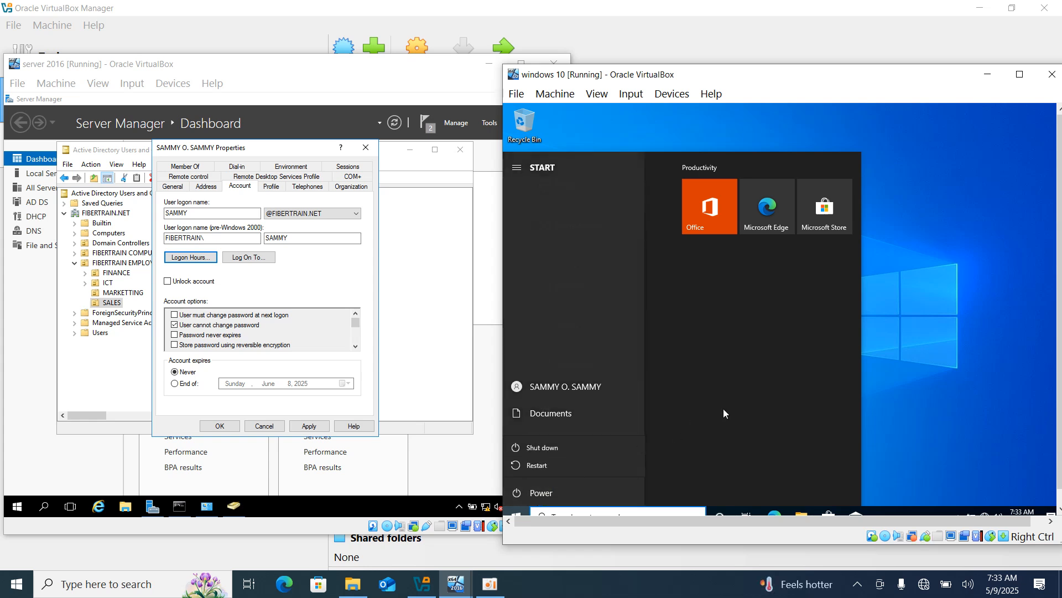
{"action": "left_click", "coordinate": [919, 379]}
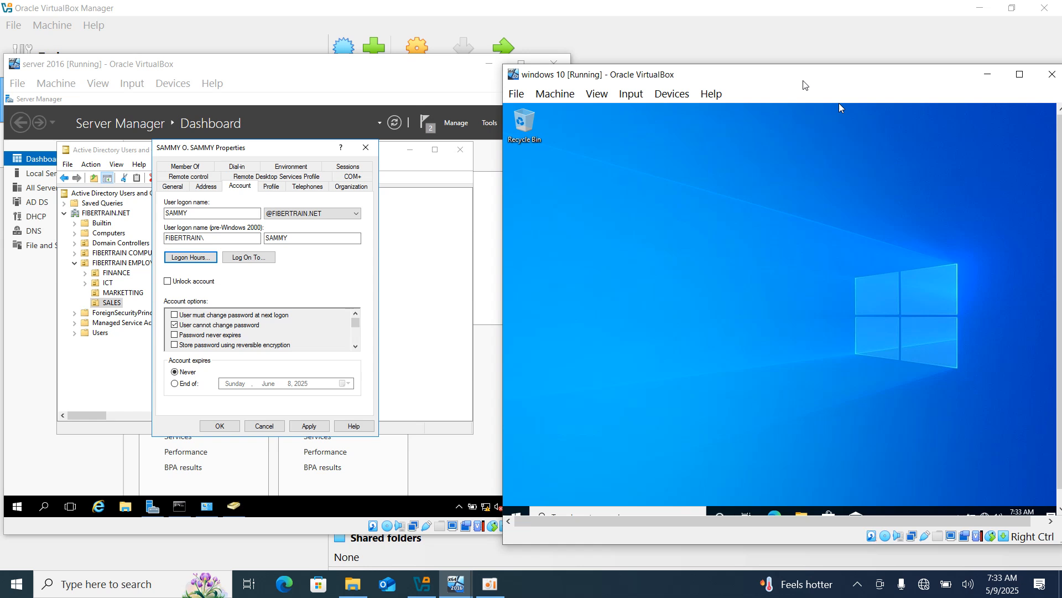
{"action": "left_click_drag", "start_coordinate": [773, 81], "coordinate": [664, 56]}
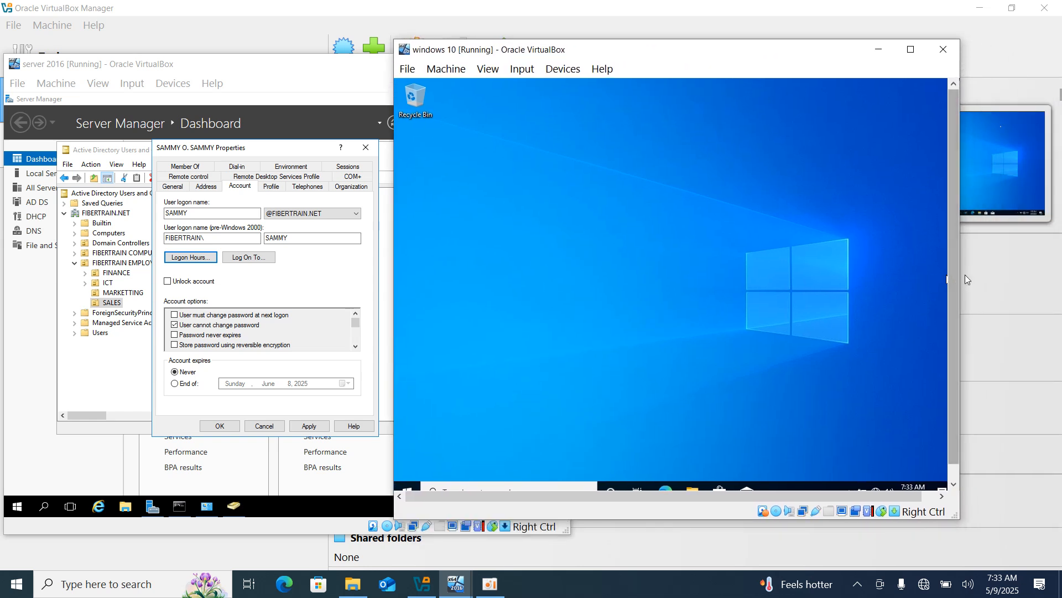
{"action": "left_click_drag", "start_coordinate": [956, 275], "coordinate": [947, 346]}
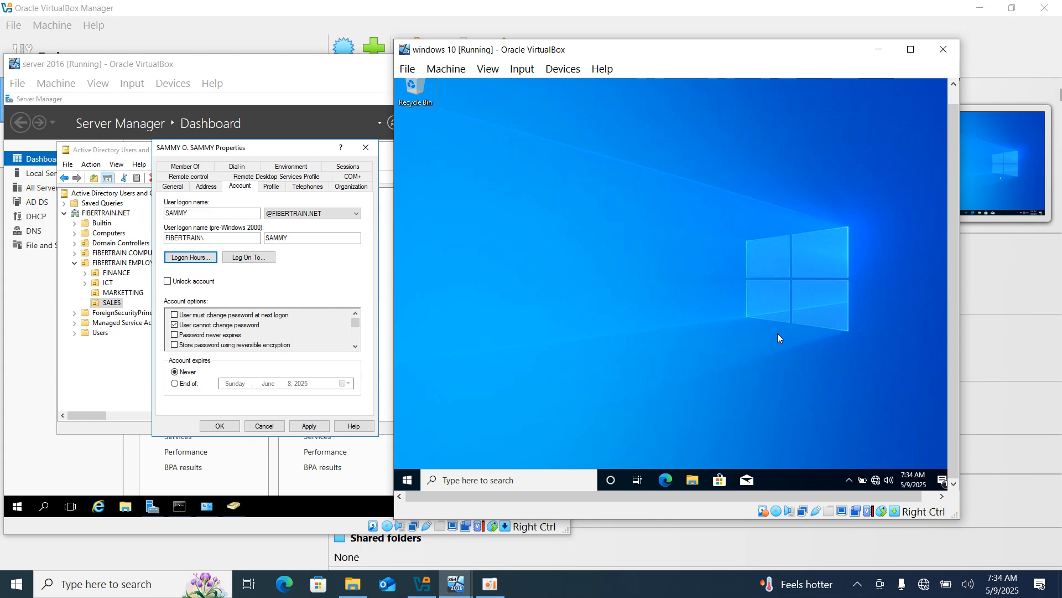
{"action": "key", "text": "super+l"}
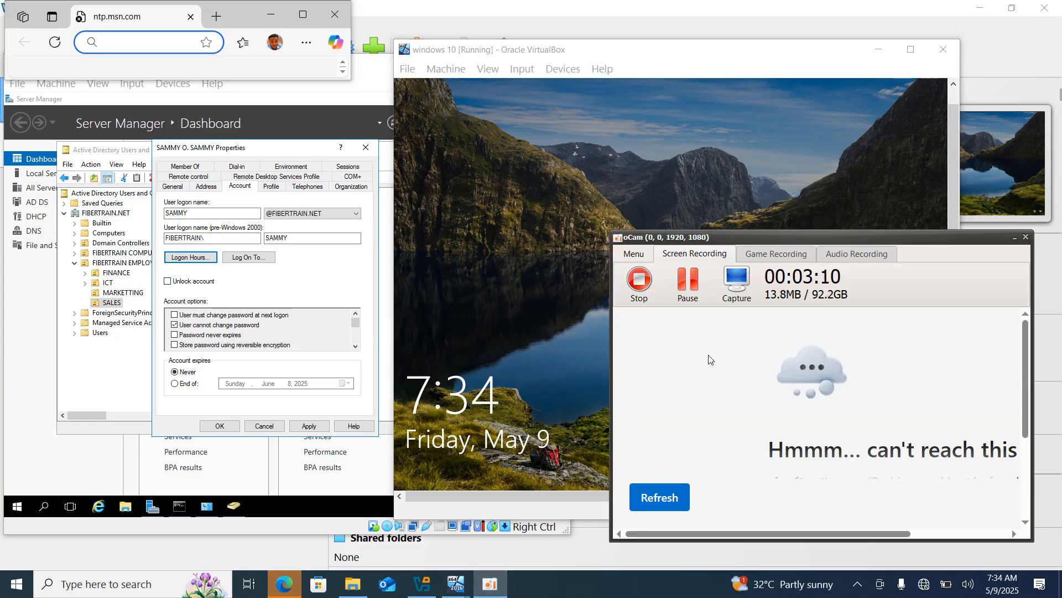
Enter the password at the Windows 10 sign-in and reopen the user's Logon Hours on the server.
{"action": "left_click", "coordinate": [1015, 237]}
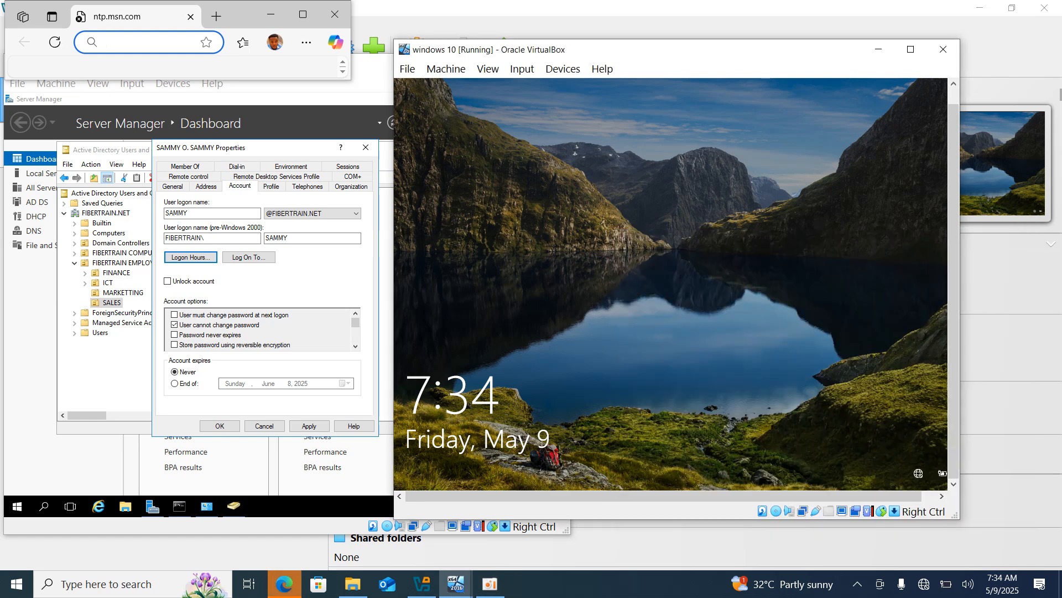
{"action": "left_click", "coordinate": [648, 327]}
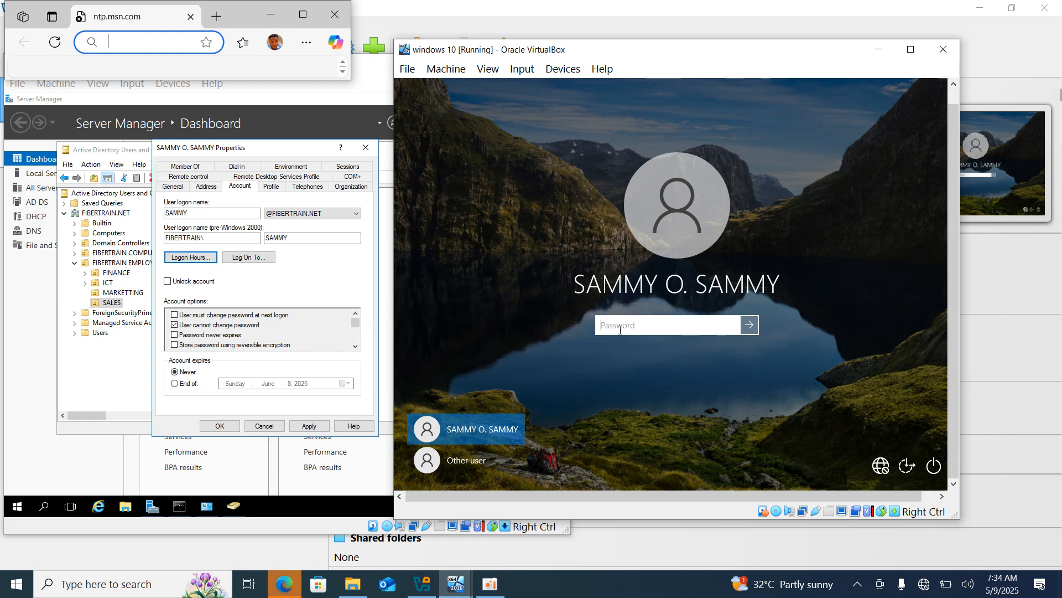
{"action": "type", "text": "••"}
{"action": "key", "text": "Caps_Lock"}
{"action": "type", "text": "••••••••••"}
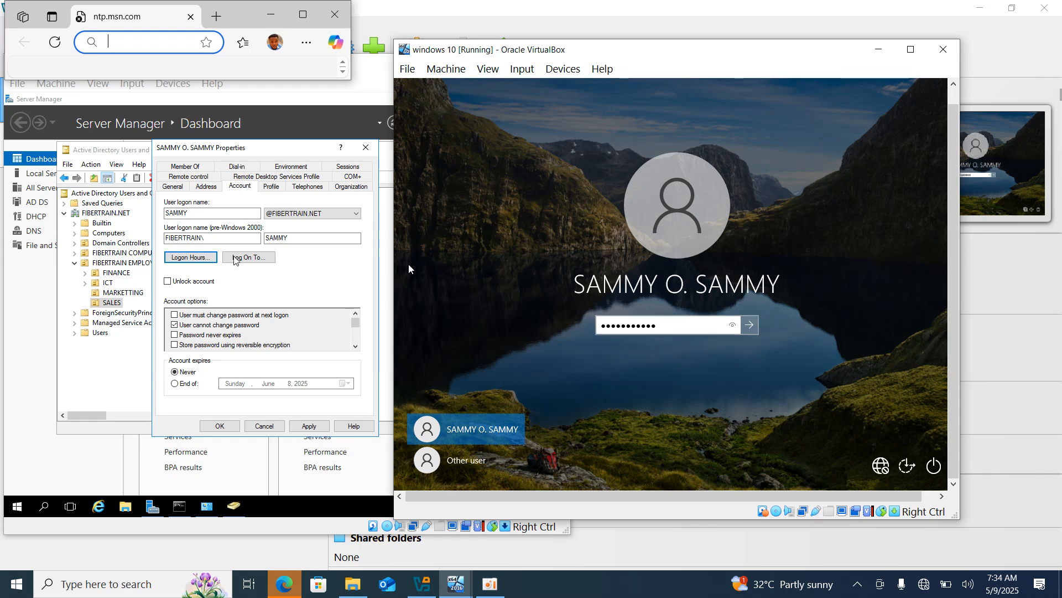
{"action": "left_click", "coordinate": [191, 260]}
{"action": "left_click", "coordinate": [191, 258]}
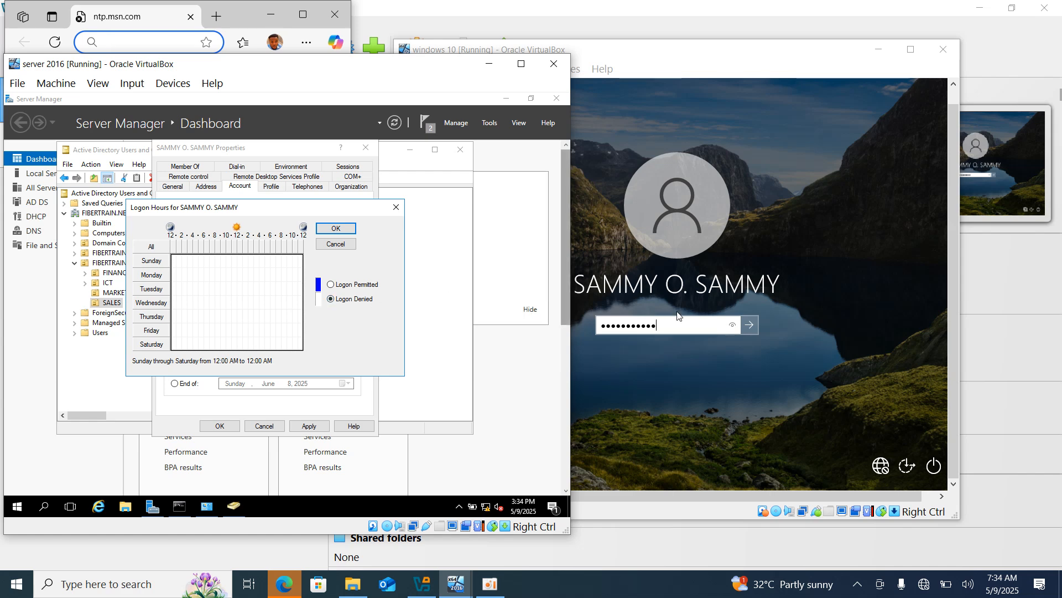
Clear and retype the password to sign in to the Windows 10 desktop.
{"action": "left_click", "coordinate": [715, 327]}
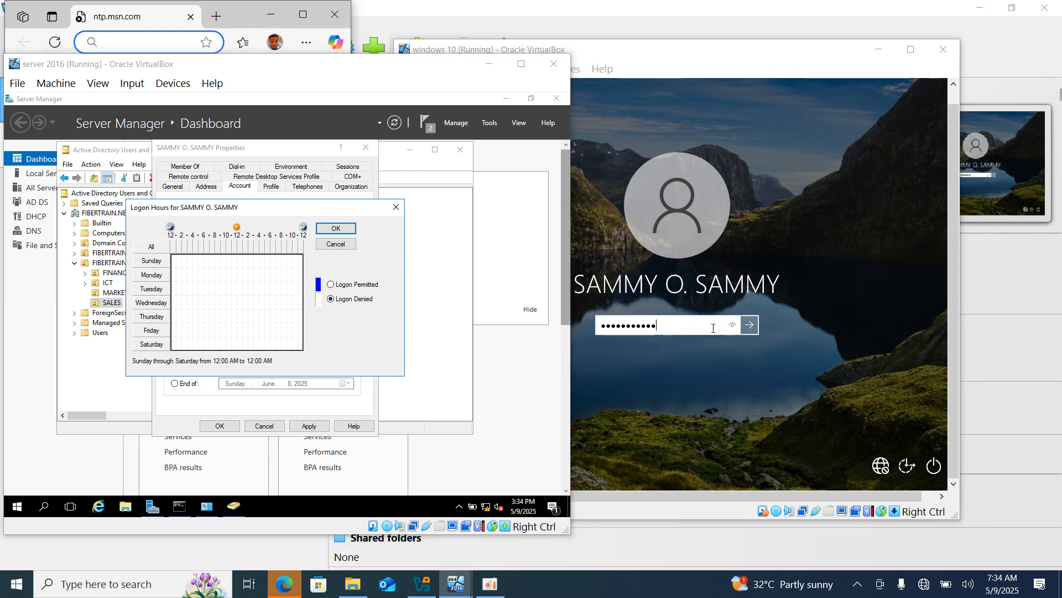
{"action": "key", "text": "BackSpace"}
{"action": "key", "text": "BackSpace"}
{"action": "key", "text": "BackSpace"}
{"action": "key", "text": "BackSpace"}
{"action": "key", "text": "BackSpace"}
{"action": "key", "text": "BackSpace"}
{"action": "key", "text": "BackSpace"}
{"action": "key", "text": "BackSpace"}
{"action": "key", "text": "BackSpace"}
{"action": "key", "text": "BackSpace"}
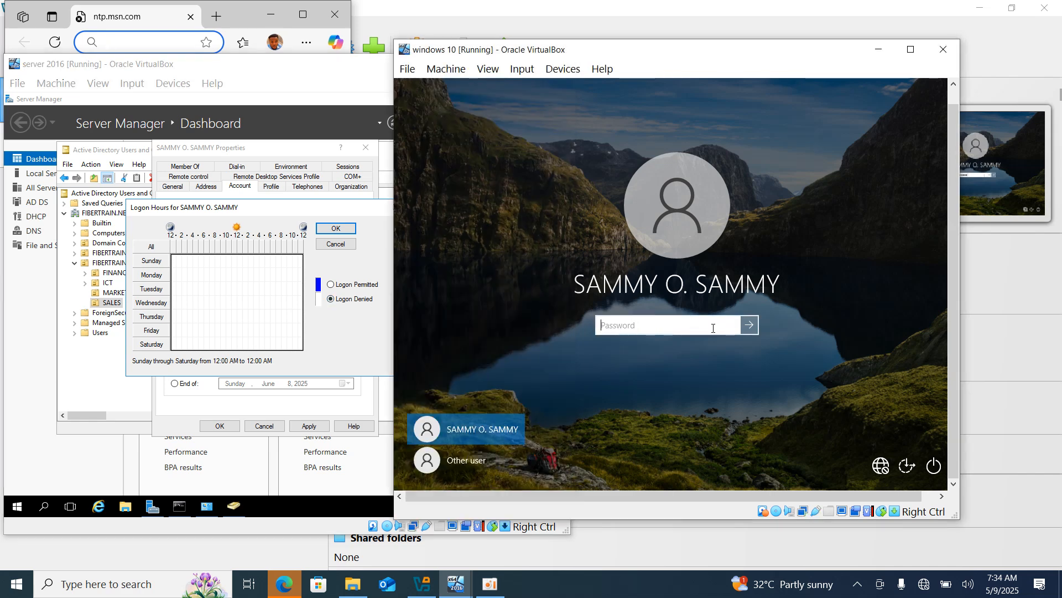
{"action": "type", "text": "abcdefghi"}
{"action": "key", "text": "Return"}
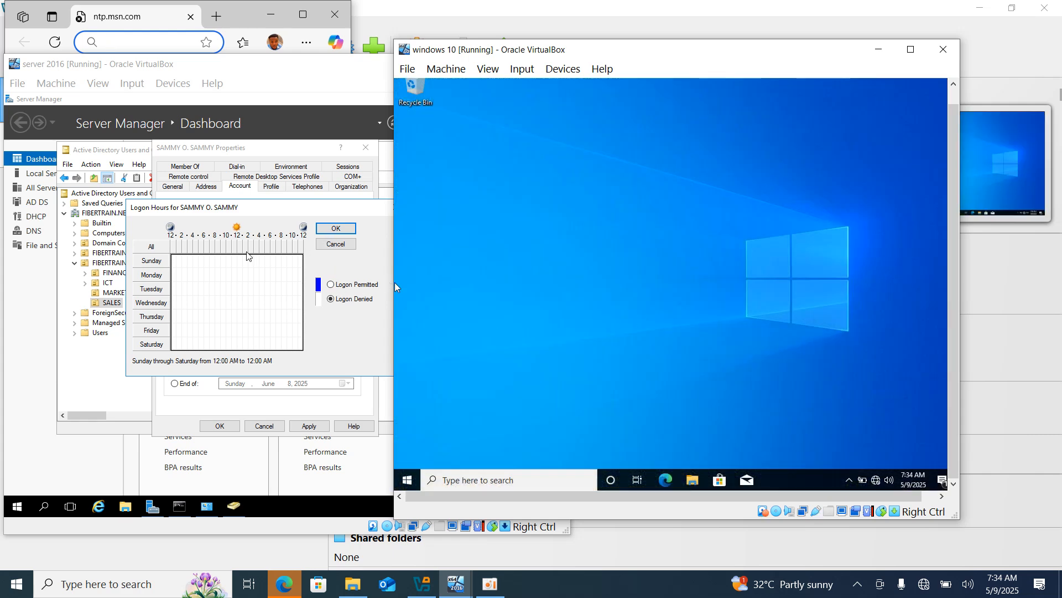
{"action": "left_click", "coordinate": [329, 232]}
Reopen the Logon Hours, select the whole week to confirm it's all denied, and close unchanged.
{"action": "left_click", "coordinate": [335, 228]}
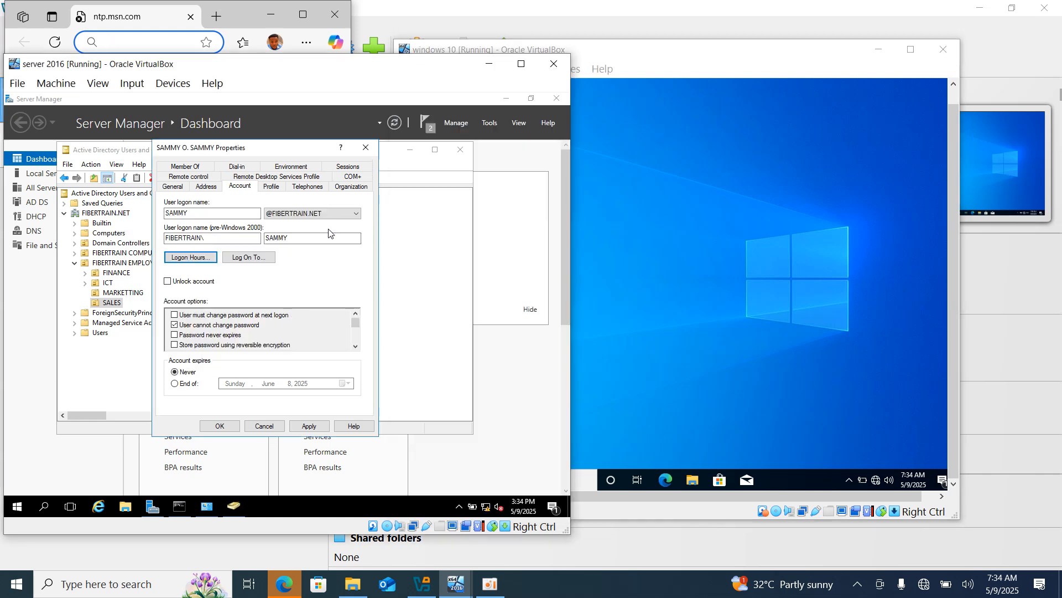
{"action": "left_click", "coordinate": [191, 260]}
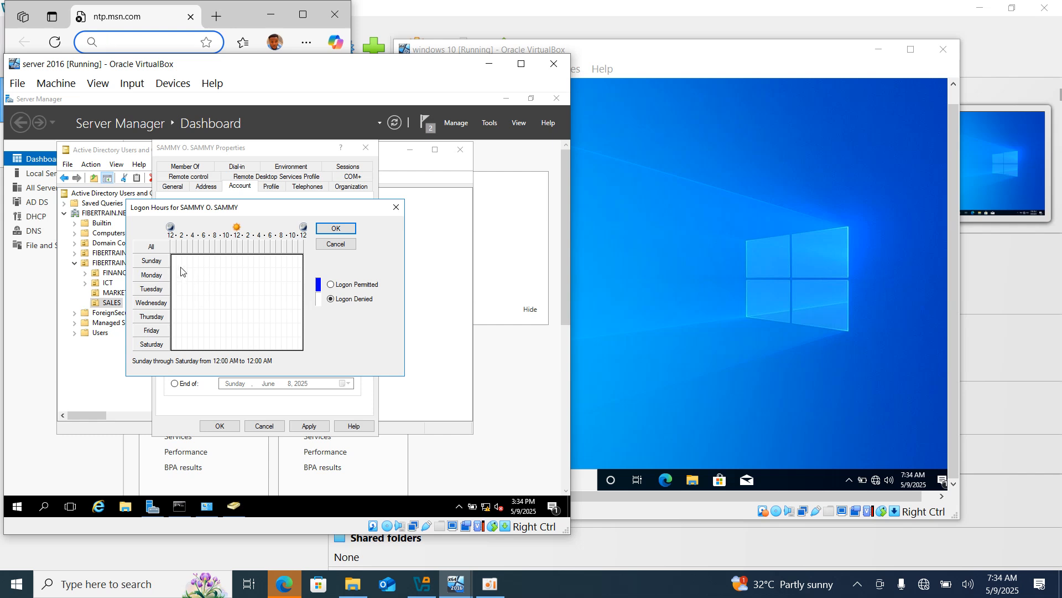
{"action": "left_click_drag", "start_coordinate": [175, 263], "coordinate": [307, 319]}
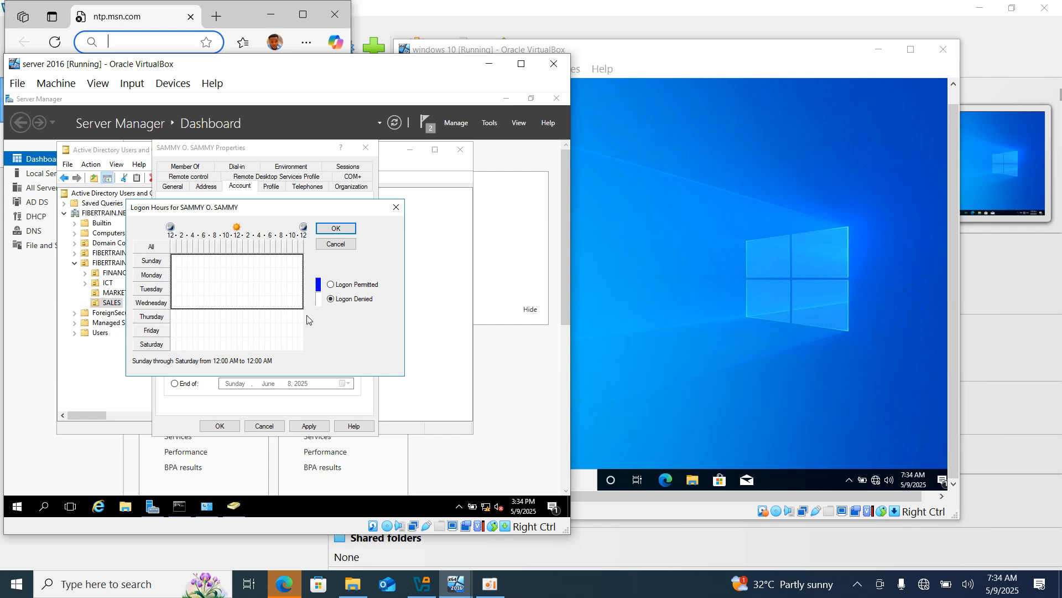
{"action": "left_click_drag", "start_coordinate": [303, 365], "coordinate": [300, 352]}
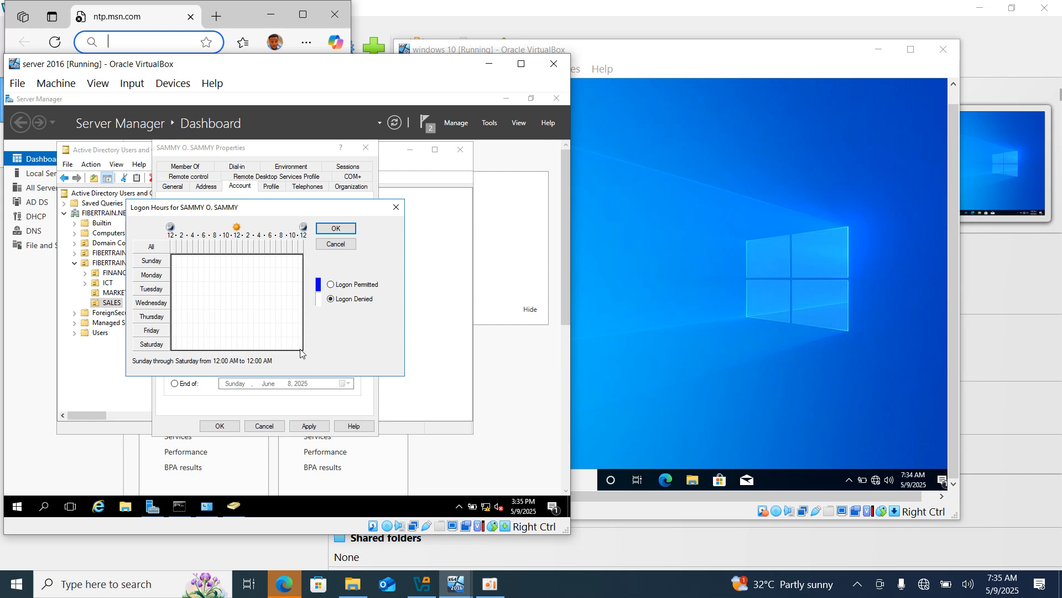
{"action": "left_click", "coordinate": [336, 229]}
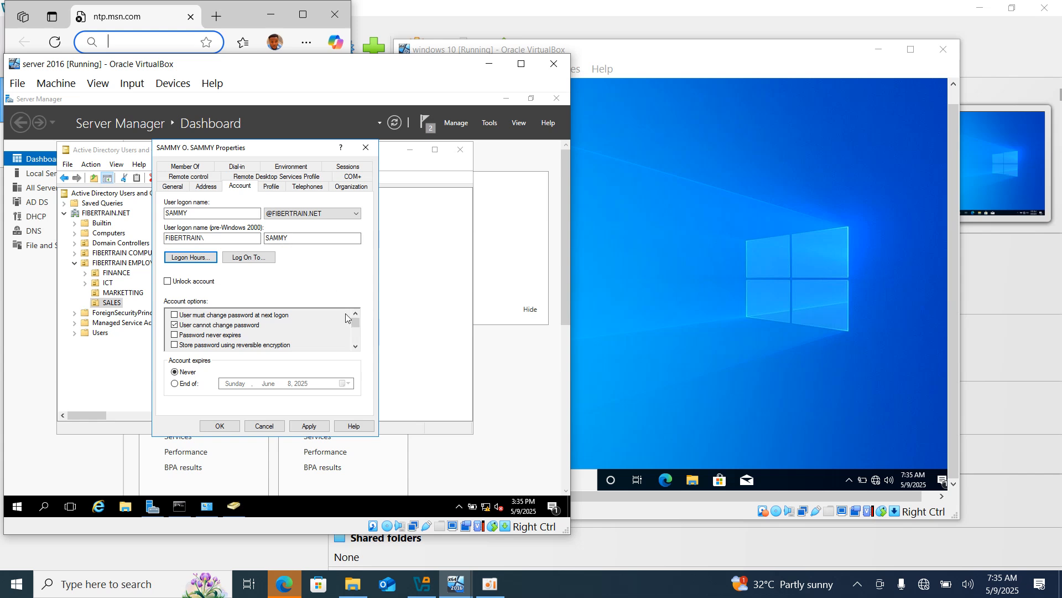
{"action": "left_click", "coordinate": [671, 443]}
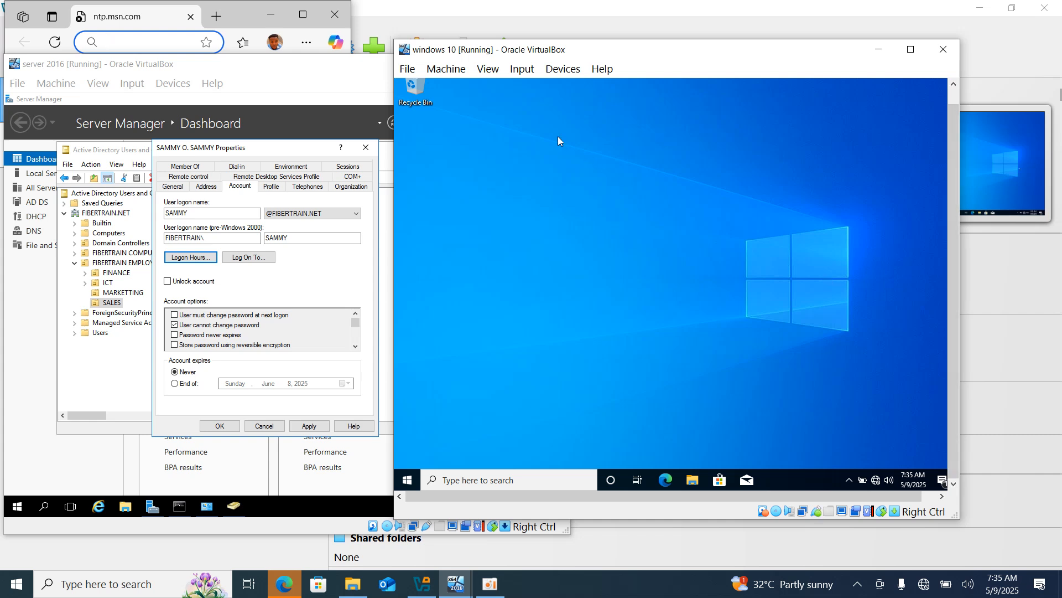
Start File > Close with Save the machine state, cancel it, then lock Windows 10 with Win+L.
{"action": "left_click", "coordinate": [555, 74]}
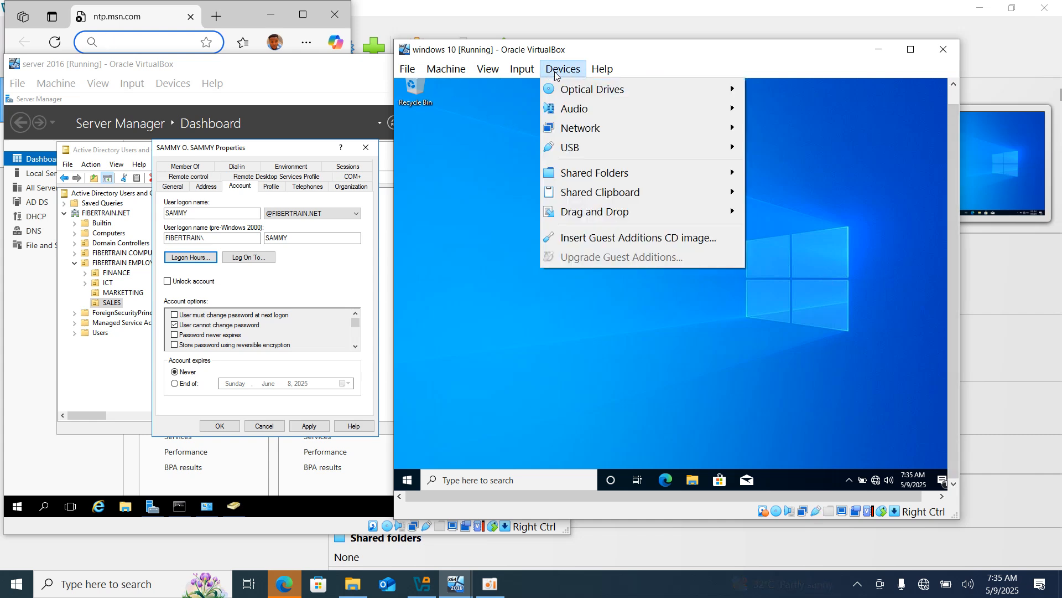
{"action": "mouse_move", "coordinate": [407, 70]}
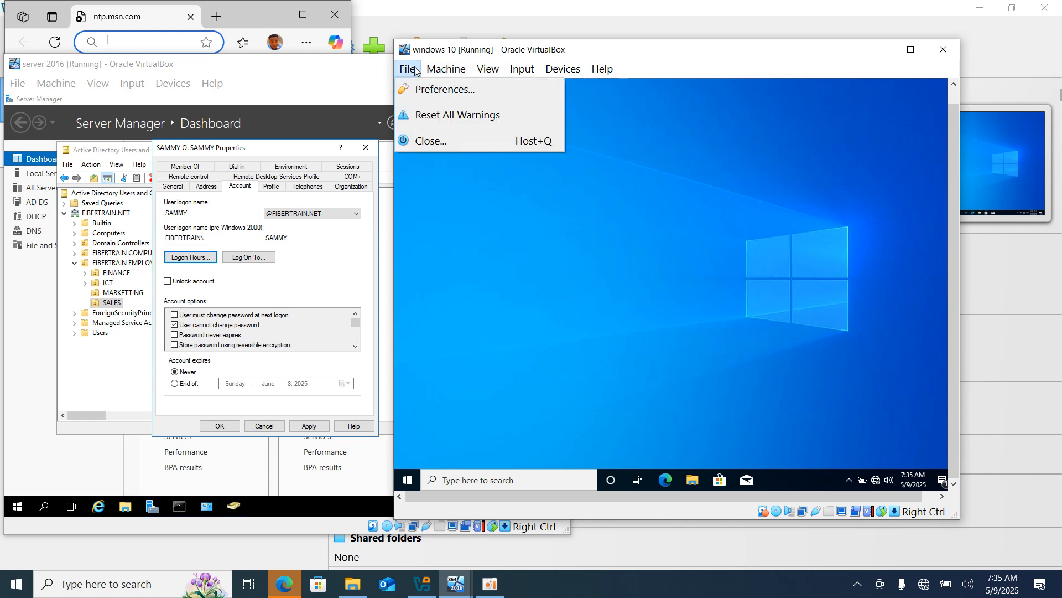
{"action": "left_click", "coordinate": [423, 142]}
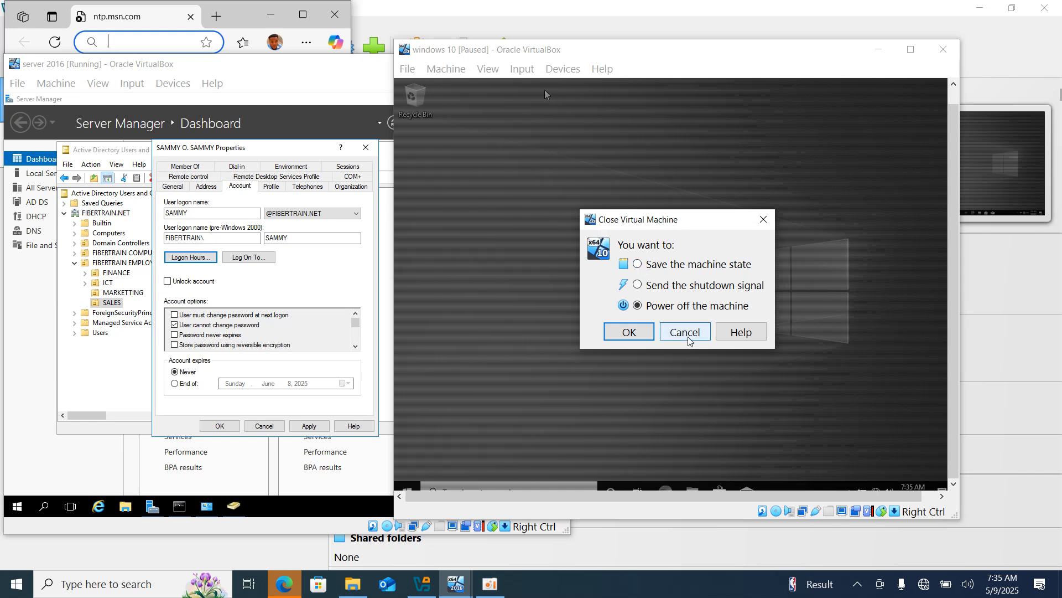
{"action": "left_click", "coordinate": [639, 265]}
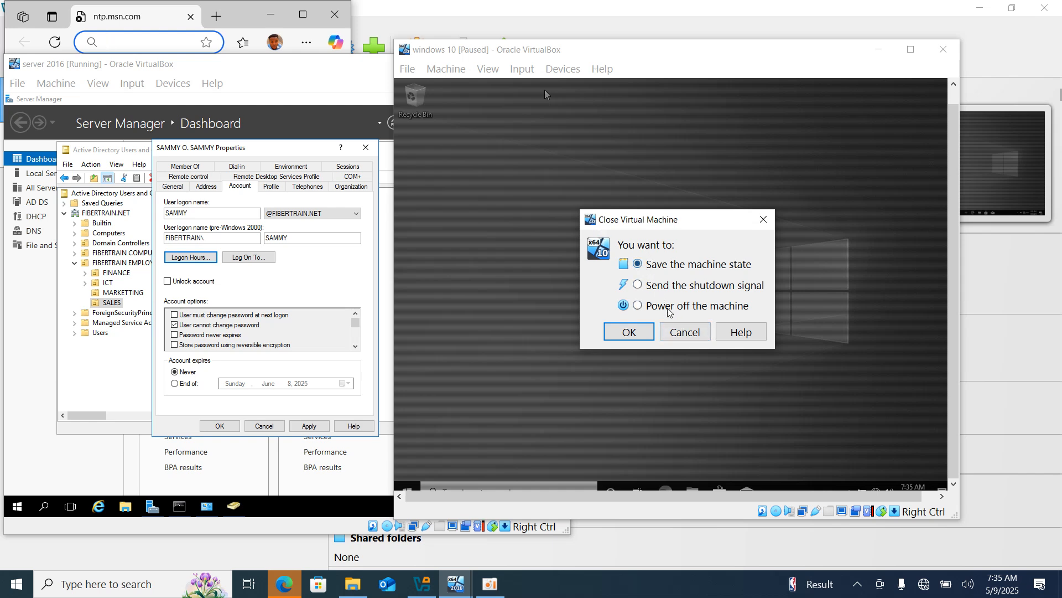
{"action": "left_click", "coordinate": [675, 332]}
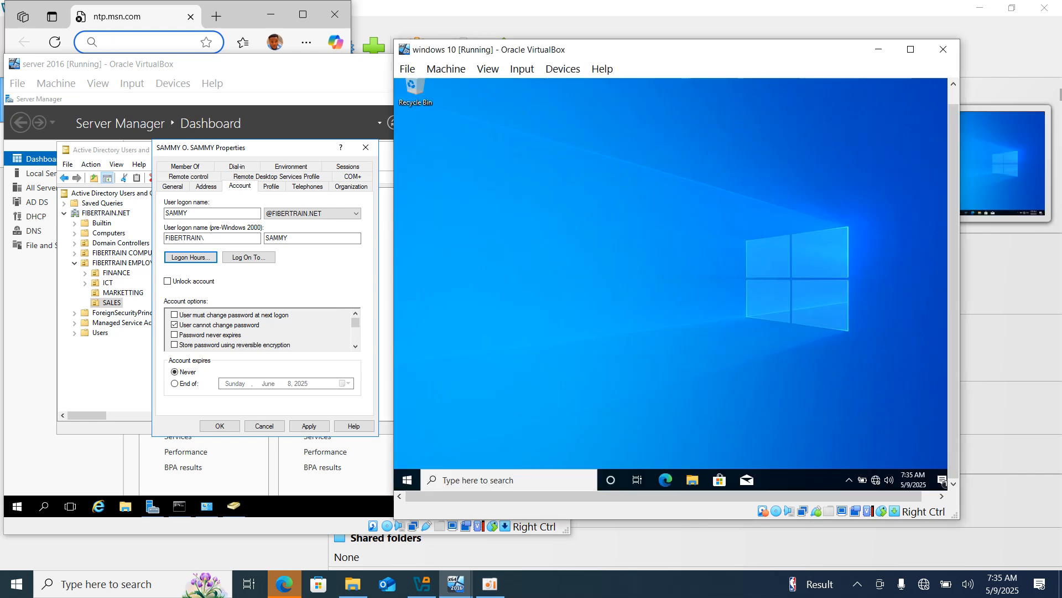
{"action": "left_click", "coordinate": [410, 71]}
{"action": "left_click", "coordinate": [488, 286]}
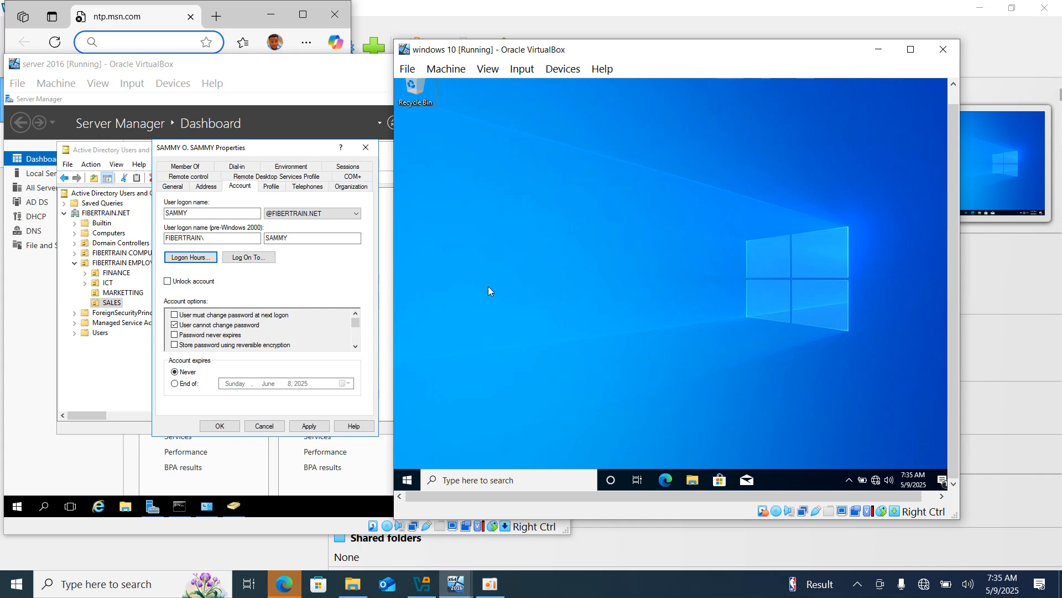
{"action": "key", "text": "super+l"}
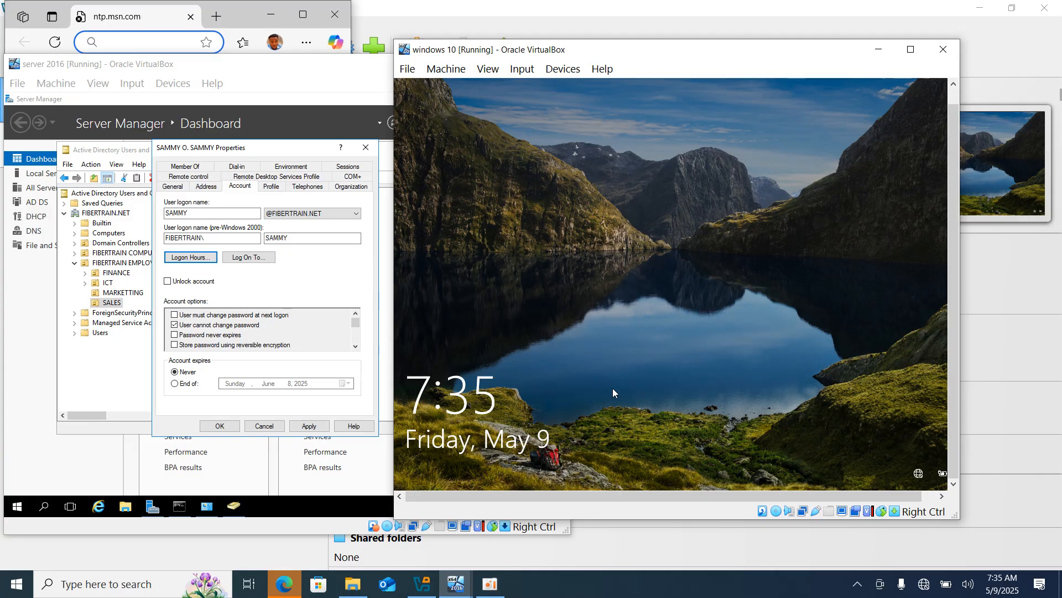
Sign back in to the Windows 10 VM with the user's password and close the Start menu.
{"action": "left_click", "coordinate": [612, 389]}
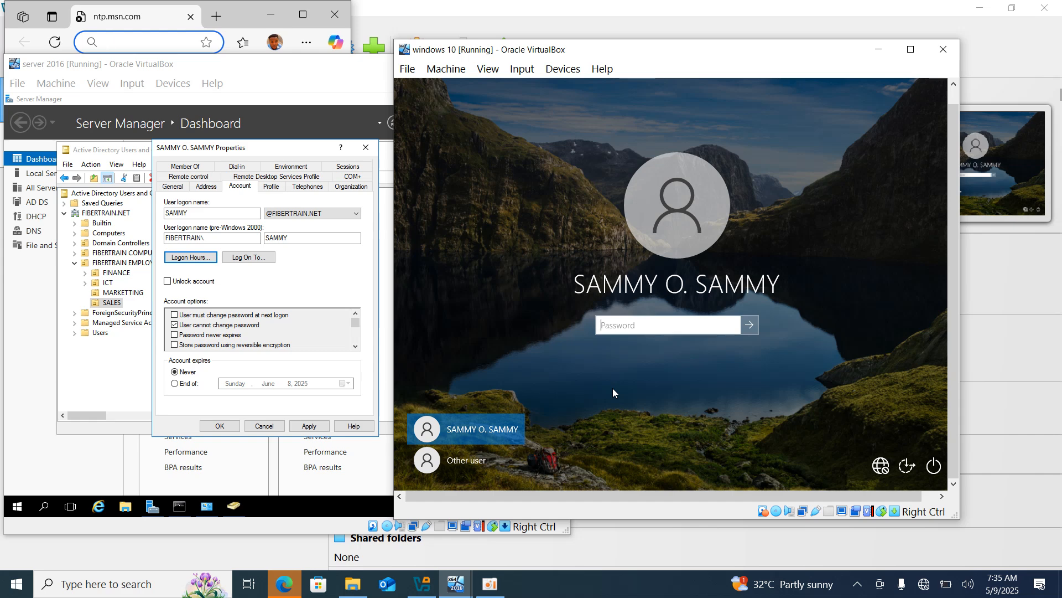
{"action": "type", "text": "•••••••••••••"}
{"action": "key", "text": "Return"}
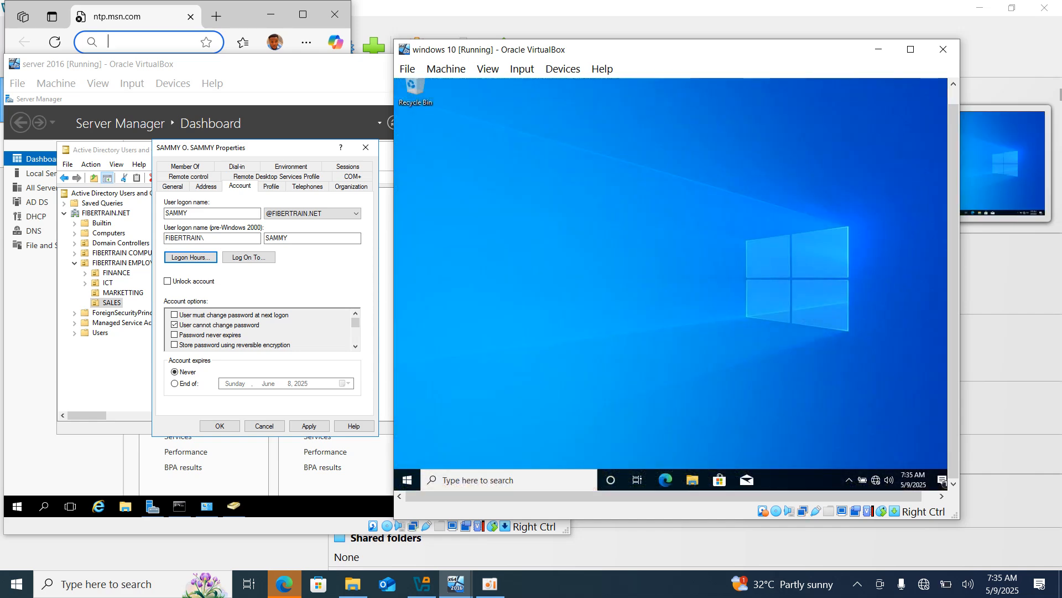
{"action": "left_click", "coordinate": [502, 588]}
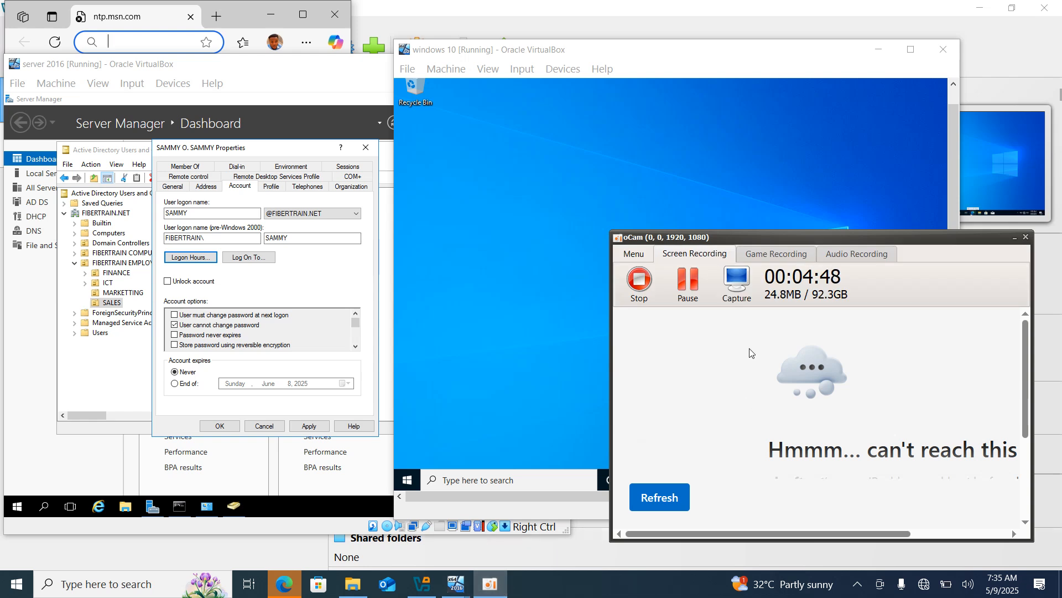
{"action": "left_click", "coordinate": [689, 284]}
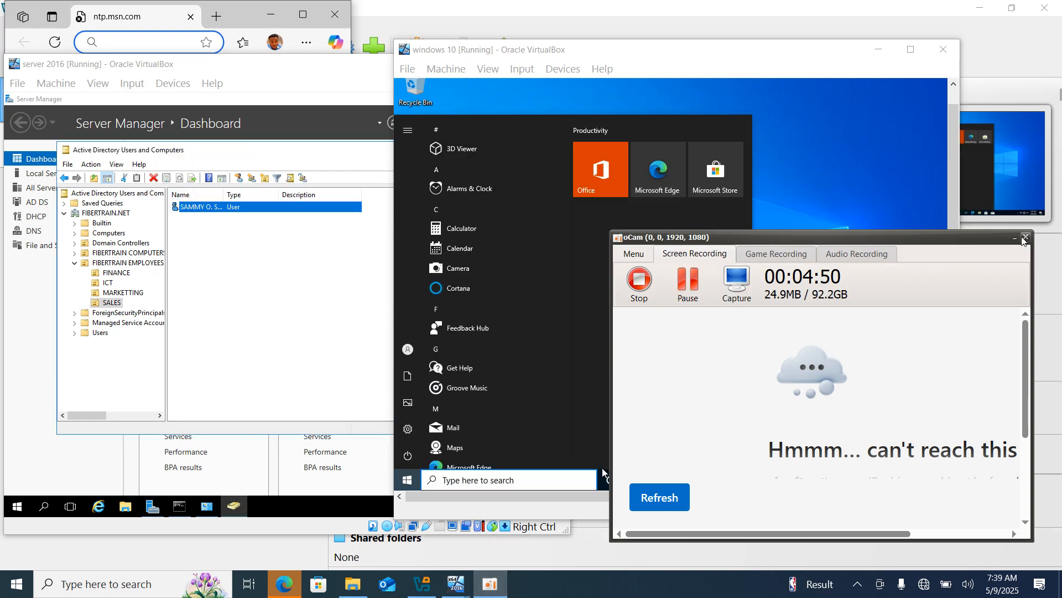
{"action": "left_click", "coordinate": [1015, 239]}
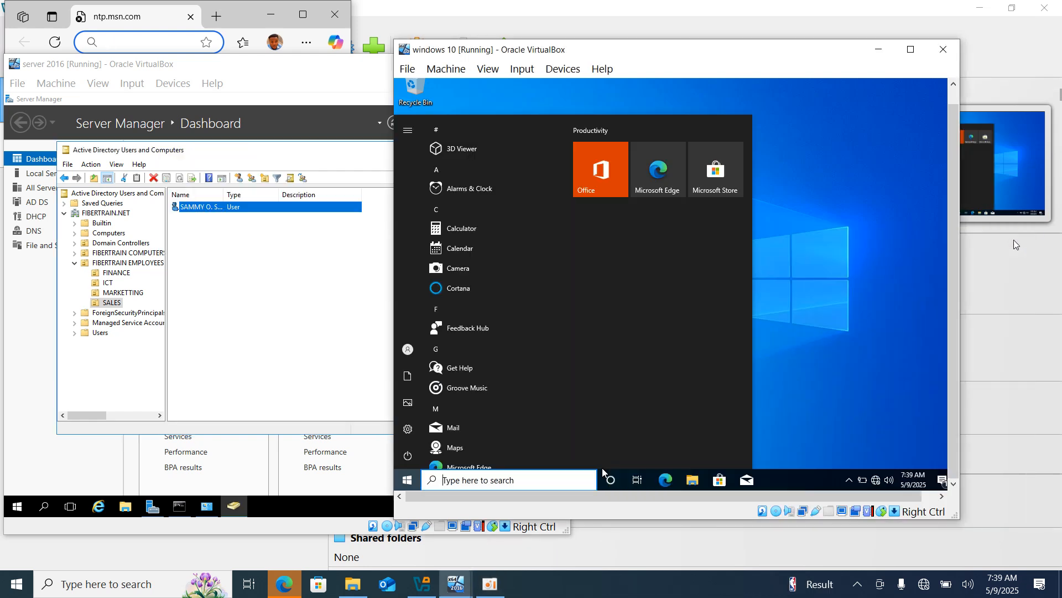
{"action": "left_click", "coordinate": [774, 215]}
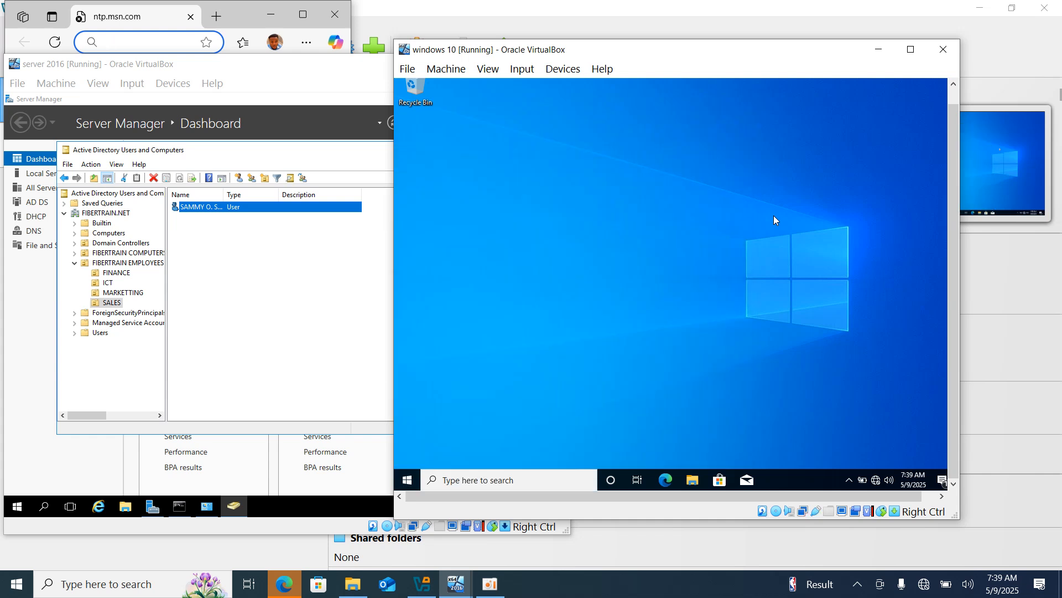
Select the whole week in the user's Logon Hours, deny logon, then apply and close Properties.
{"action": "double_click", "coordinate": [268, 208]}
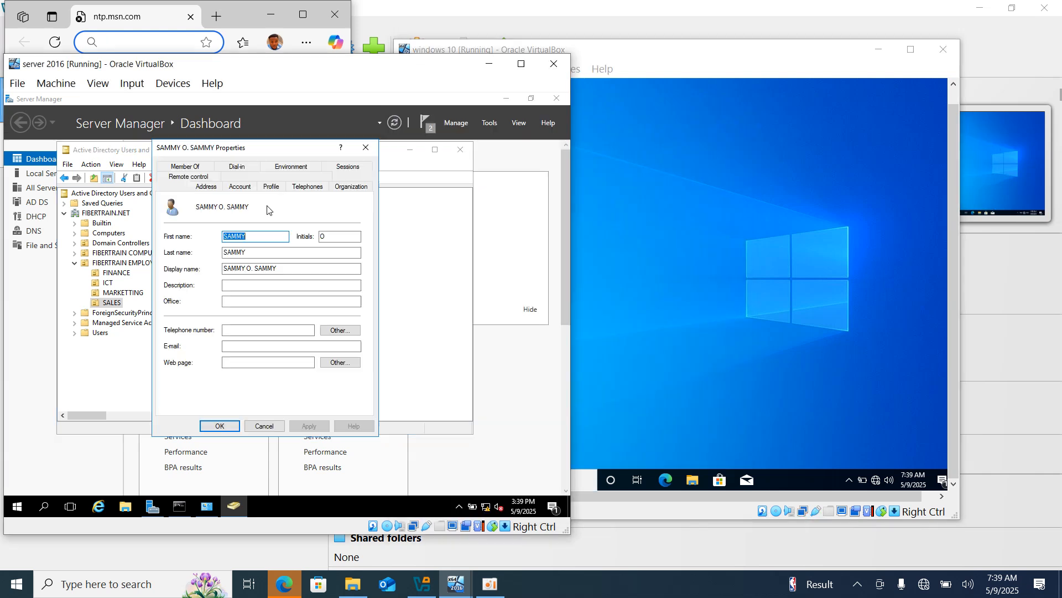
{"action": "left_click", "coordinate": [237, 189]}
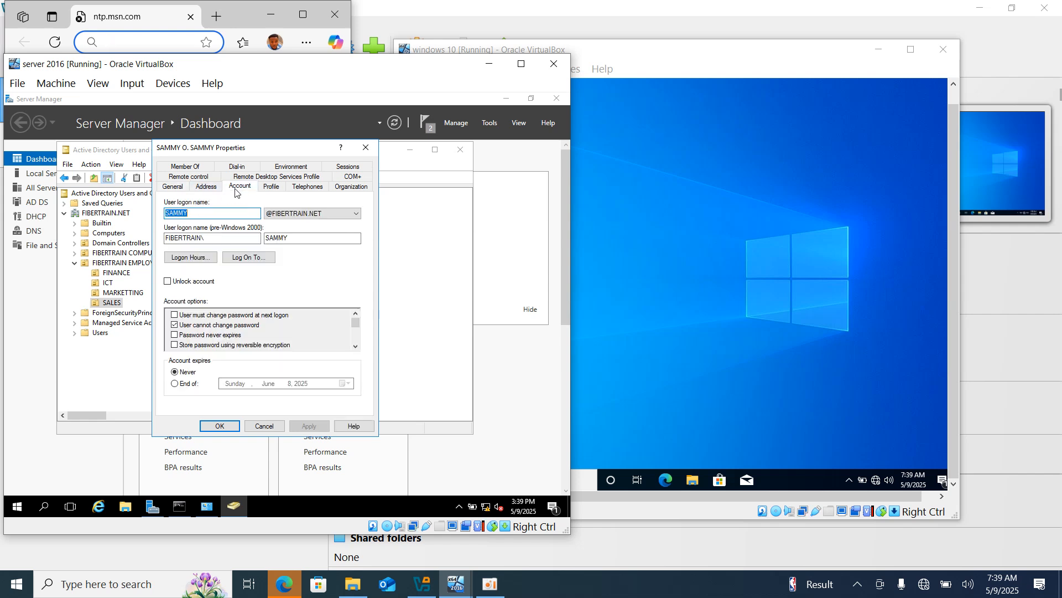
{"action": "left_click", "coordinate": [203, 258]}
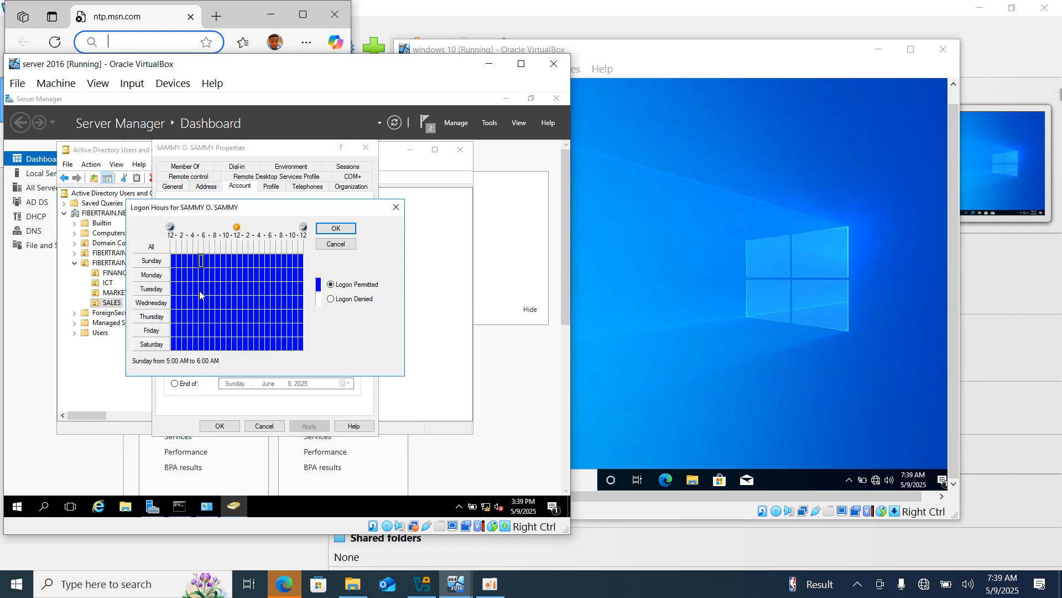
{"action": "left_click_drag", "start_coordinate": [171, 260], "coordinate": [304, 354]}
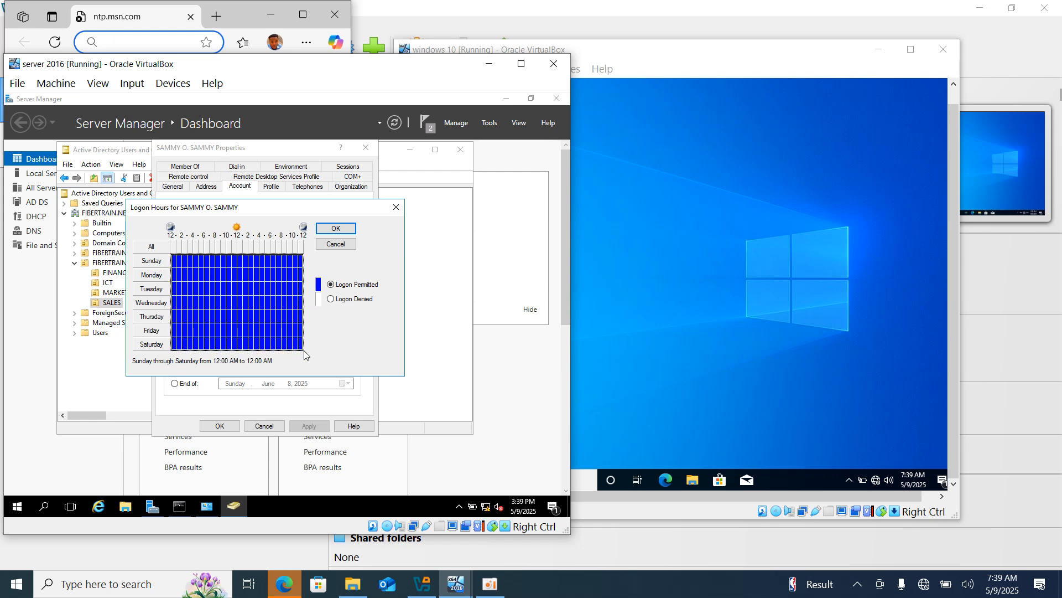
{"action": "left_click", "coordinate": [345, 302]}
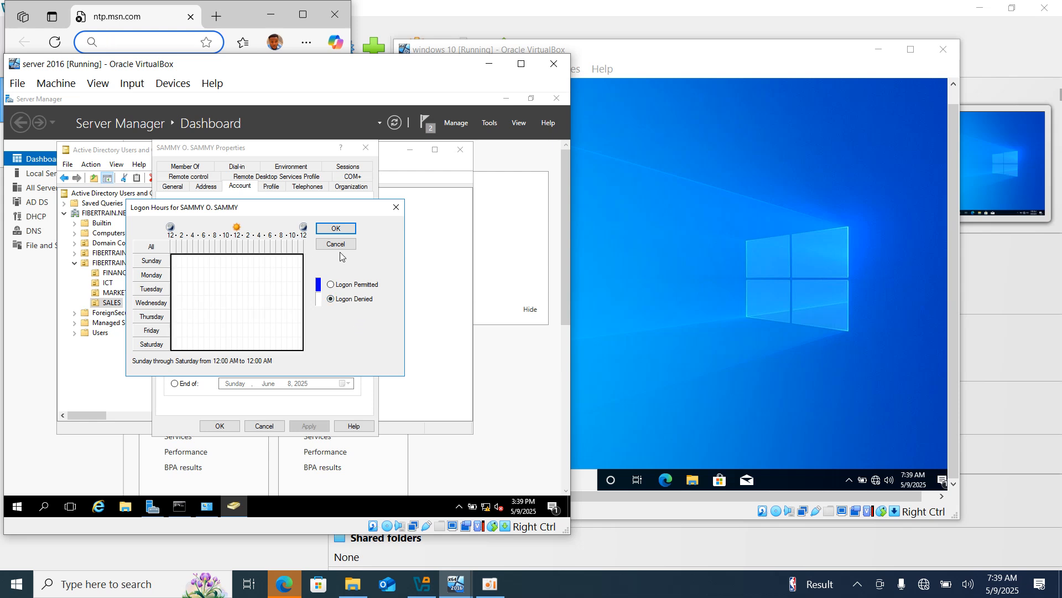
{"action": "left_click", "coordinate": [342, 229]}
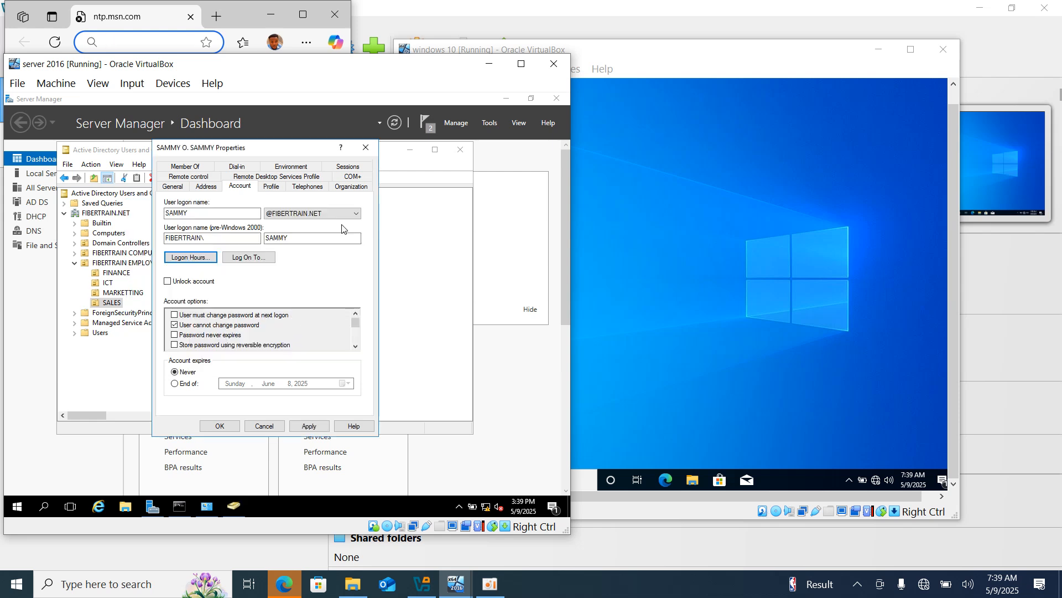
{"action": "left_click", "coordinate": [315, 426]}
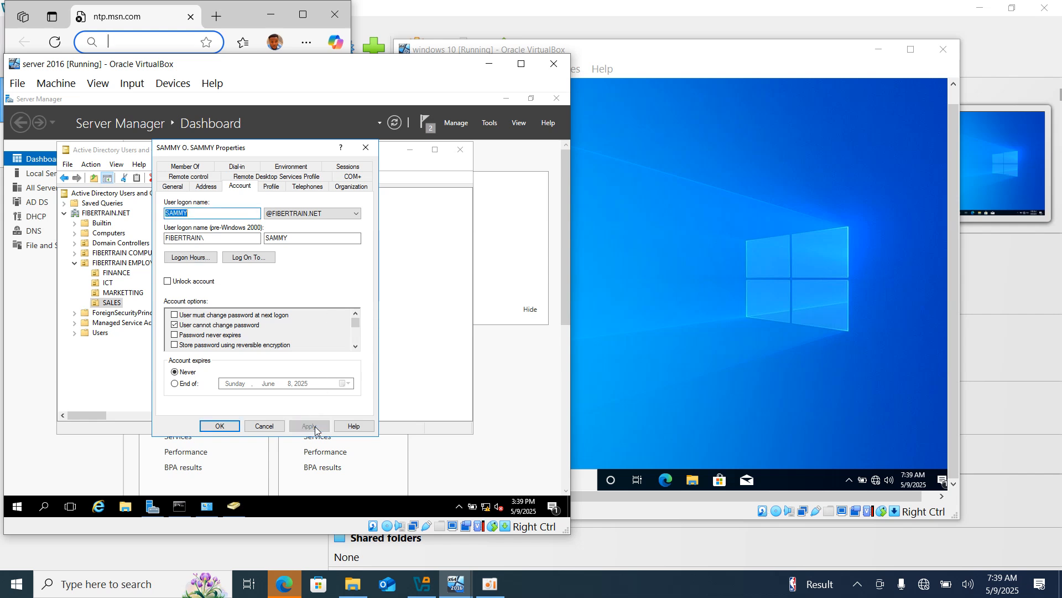
{"action": "left_click", "coordinate": [220, 426]}
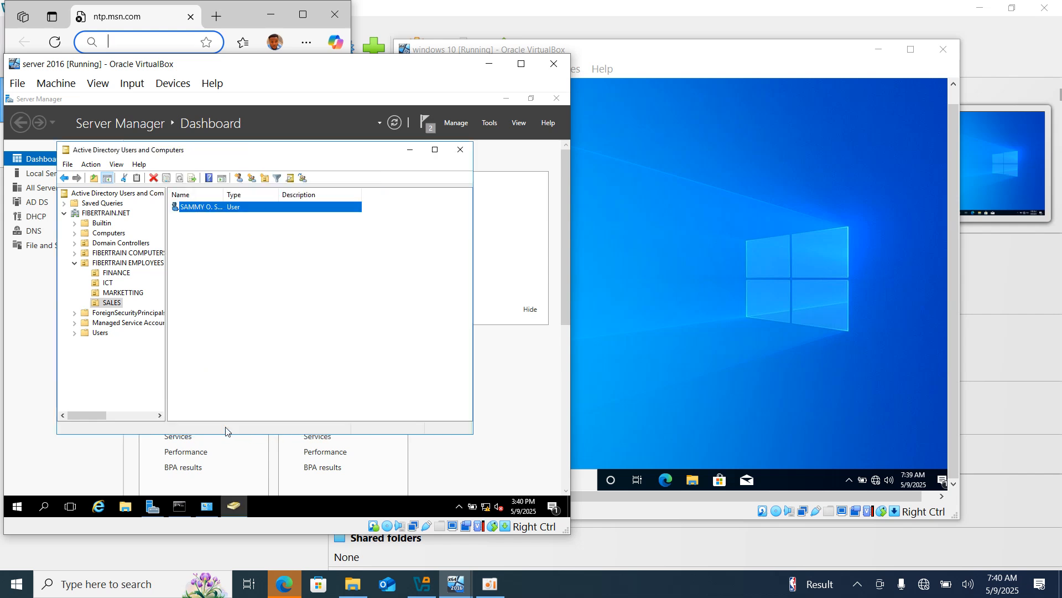
Reopen Logon Hours to reconfirm all-denied, apply, close Properties, and return to Windows 10.
{"action": "double_click", "coordinate": [217, 208]}
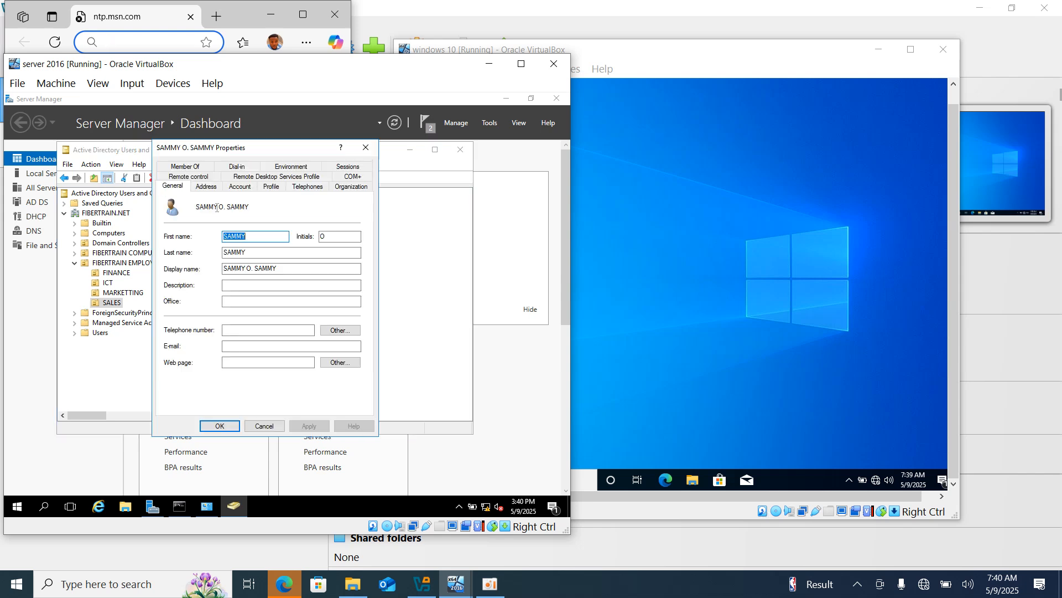
{"action": "left_click", "coordinate": [239, 187]}
{"action": "left_click", "coordinate": [199, 260]}
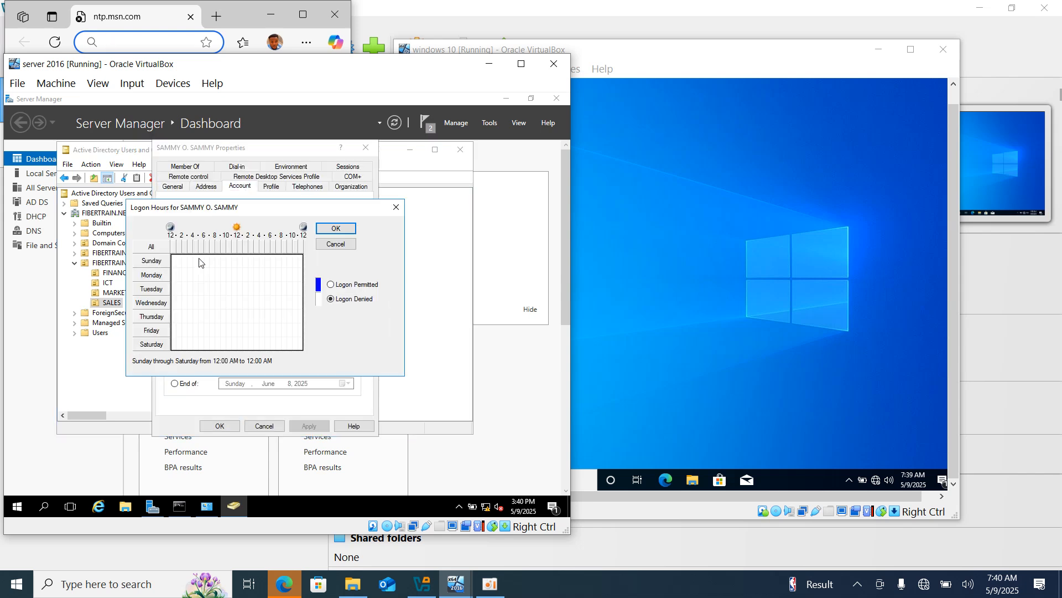
{"action": "left_click", "coordinate": [336, 229]}
{"action": "left_click", "coordinate": [310, 426]}
{"action": "left_click", "coordinate": [217, 426]}
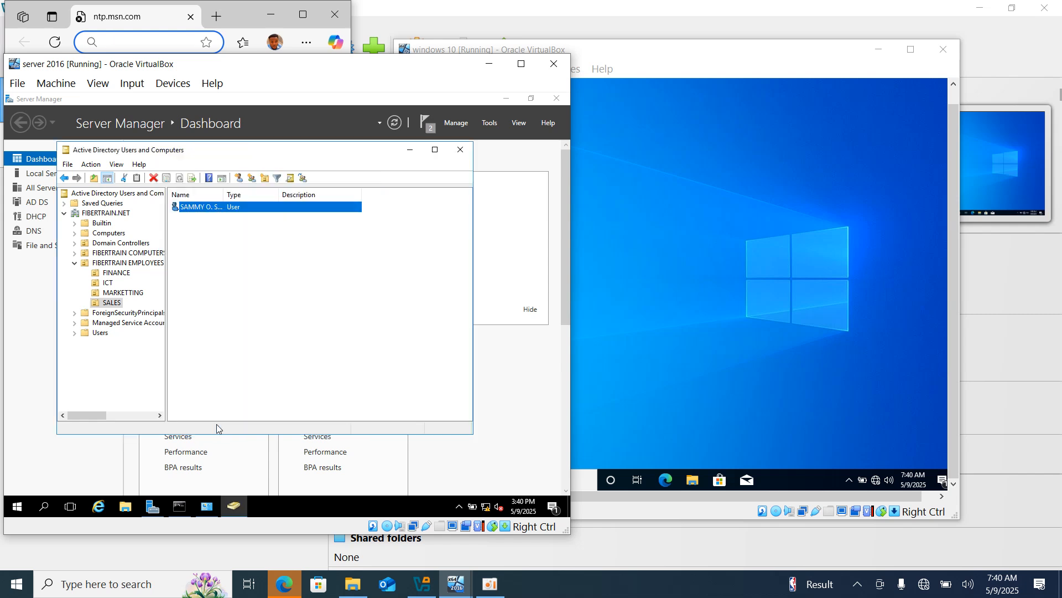
{"action": "left_click", "coordinate": [741, 367]}
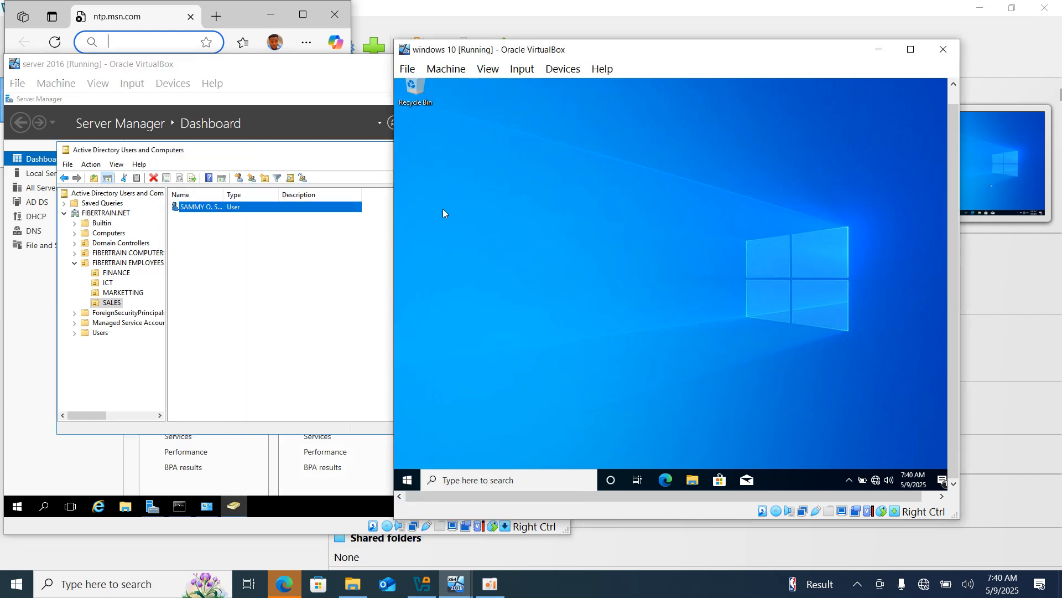
Lock Windows 10 from the Start menu account icon and attempt a sign-in with the password.
{"action": "left_click", "coordinate": [407, 480]}
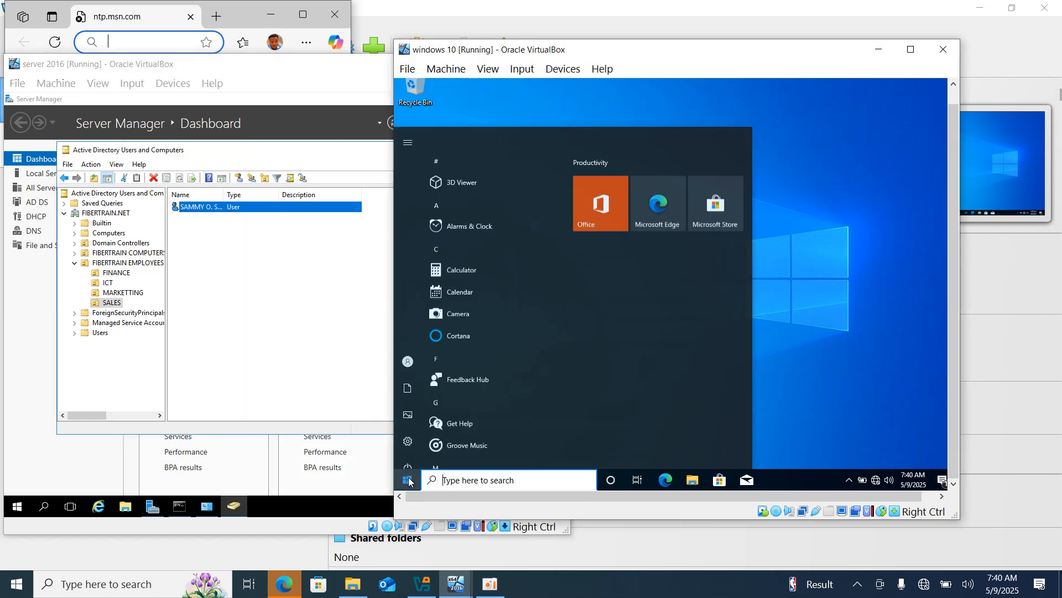
{"action": "left_click", "coordinate": [406, 354]}
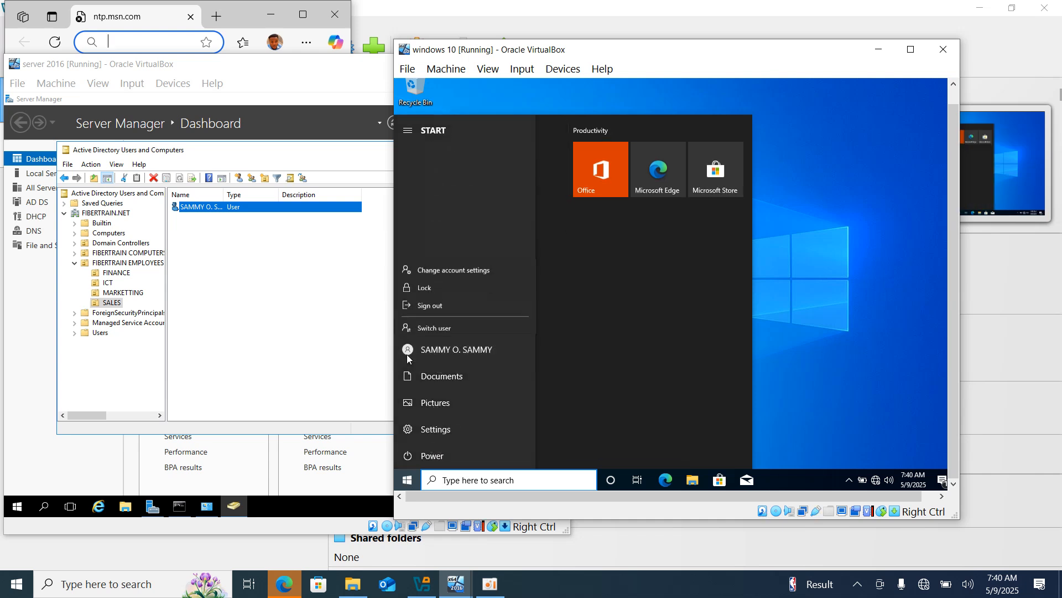
{"action": "left_click", "coordinate": [433, 283]}
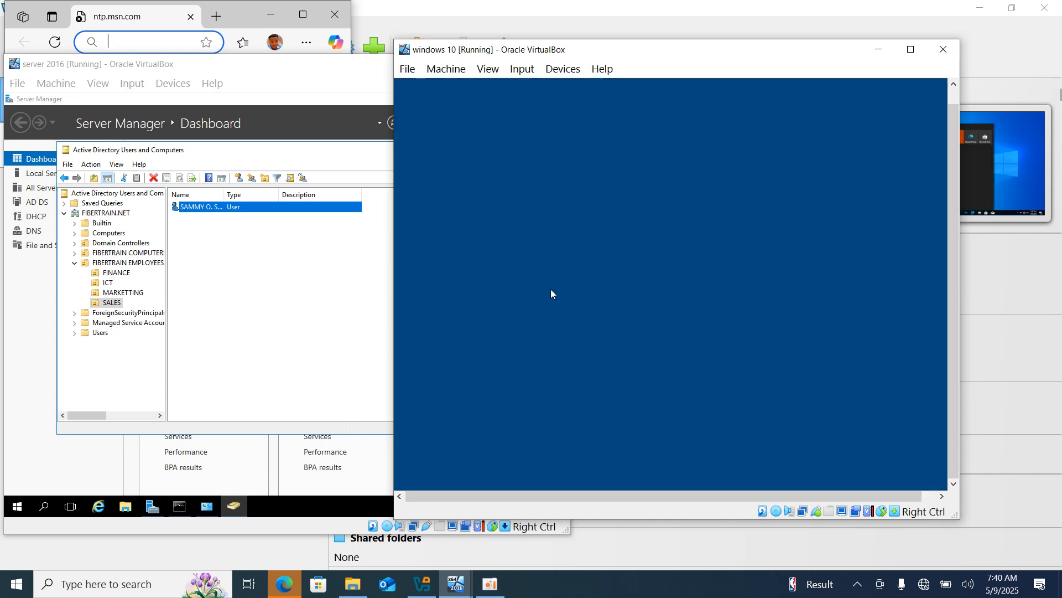
{"action": "left_click", "coordinate": [620, 361]}
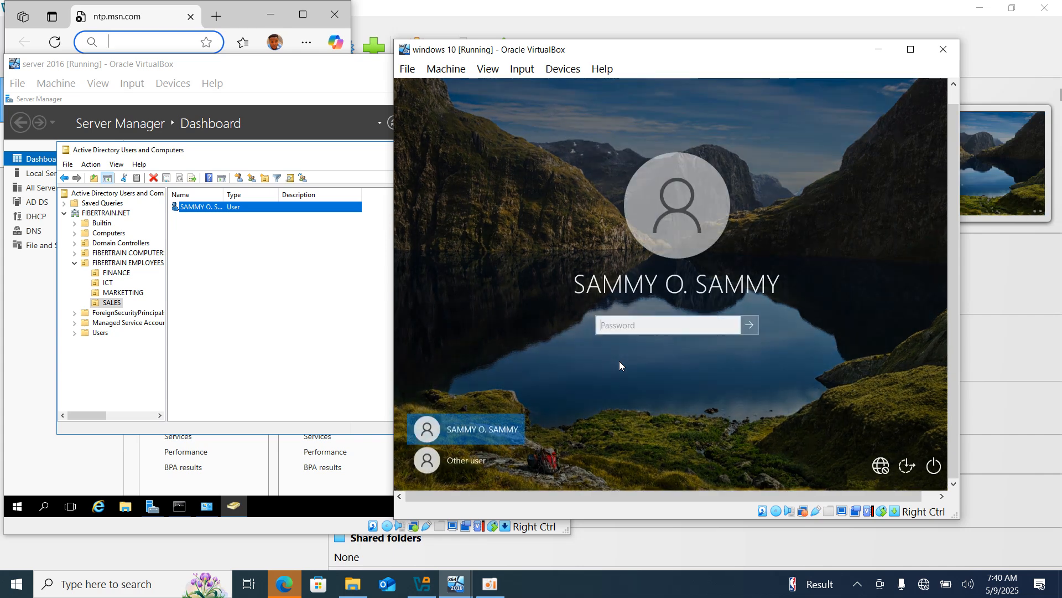
{"action": "type", "text": "******"}
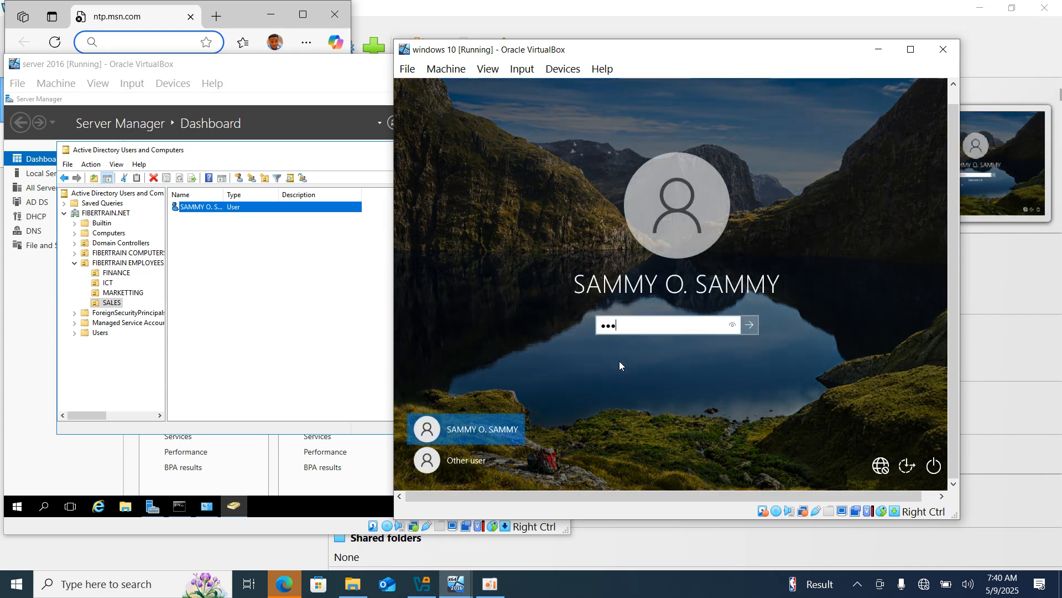
{"action": "type", "text": "********"}
{"action": "key", "text": "Return"}
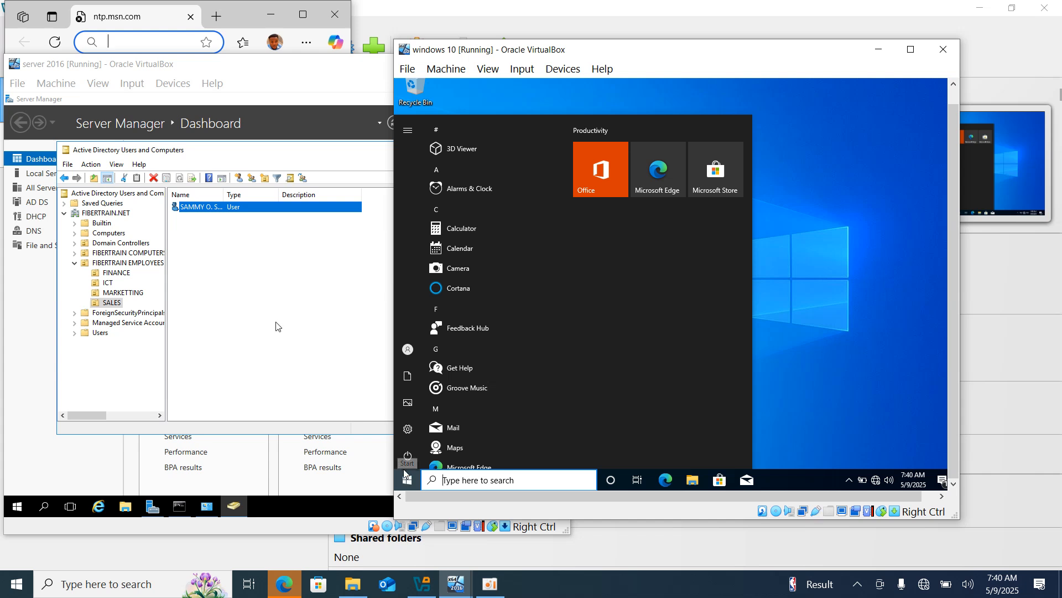
Lock again, retry the sign-in, and dismiss the account time restrictions error.
{"action": "mouse_move", "coordinate": [412, 457]}
{"action": "left_click", "coordinate": [409, 354]}
{"action": "left_click", "coordinate": [434, 282]}
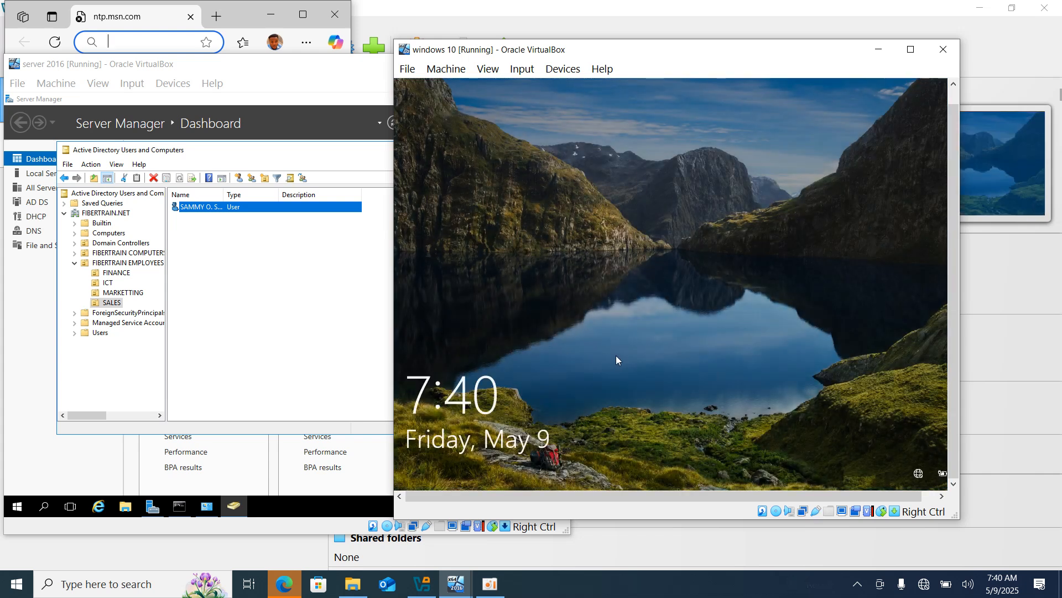
{"action": "left_click", "coordinate": [616, 357]}
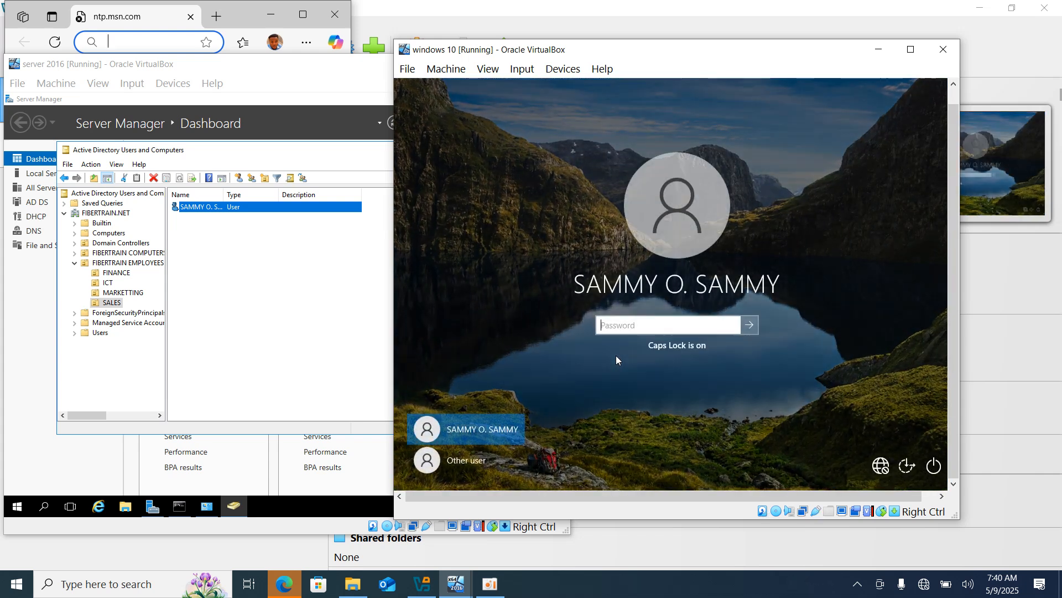
{"action": "type", "text": "••••••••••••••"}
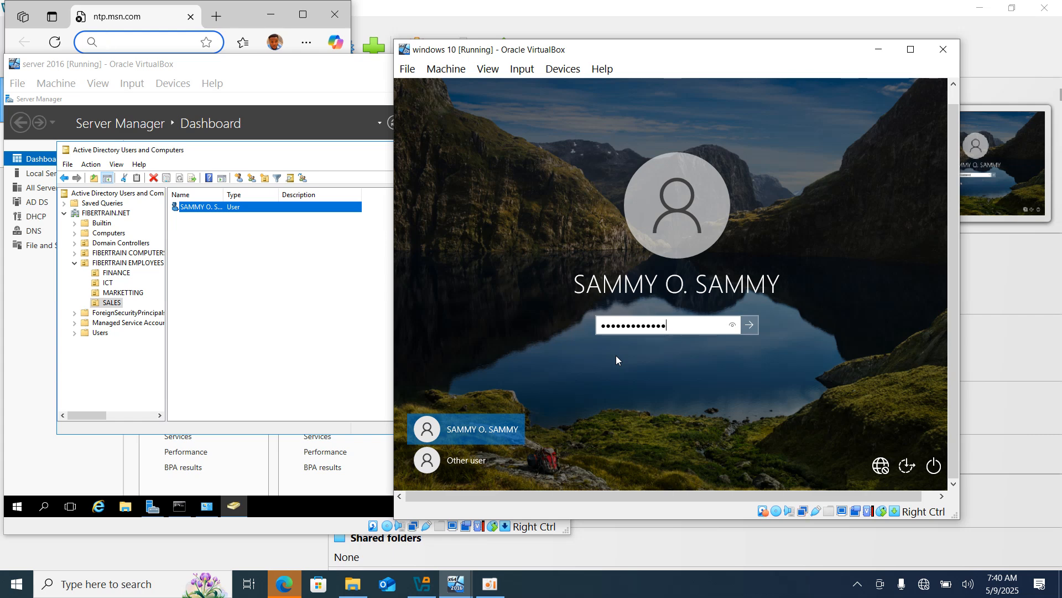
{"action": "key", "text": "Return"}
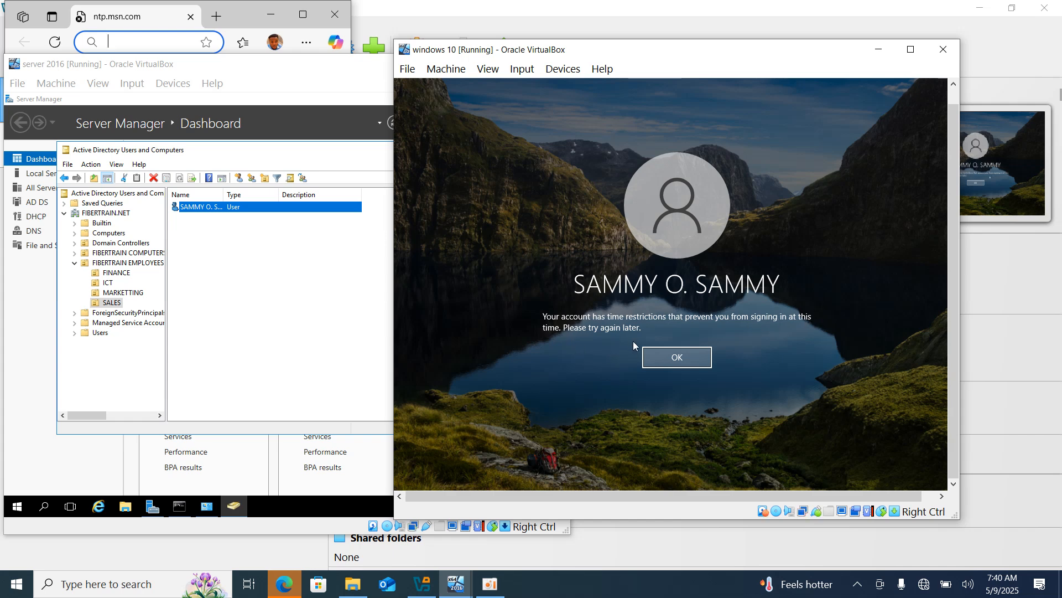
{"action": "left_click", "coordinate": [656, 357]}
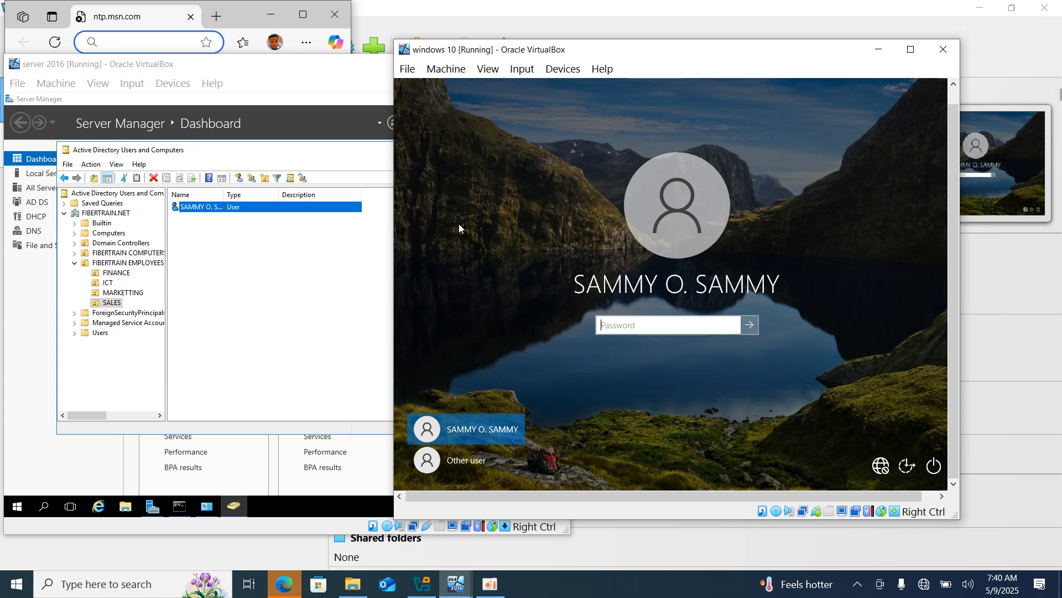
In the user's Logon Hours grid, permit logon Monday–Friday 8 AM–4 PM, then apply and close.
{"action": "left_click", "coordinate": [305, 214]}
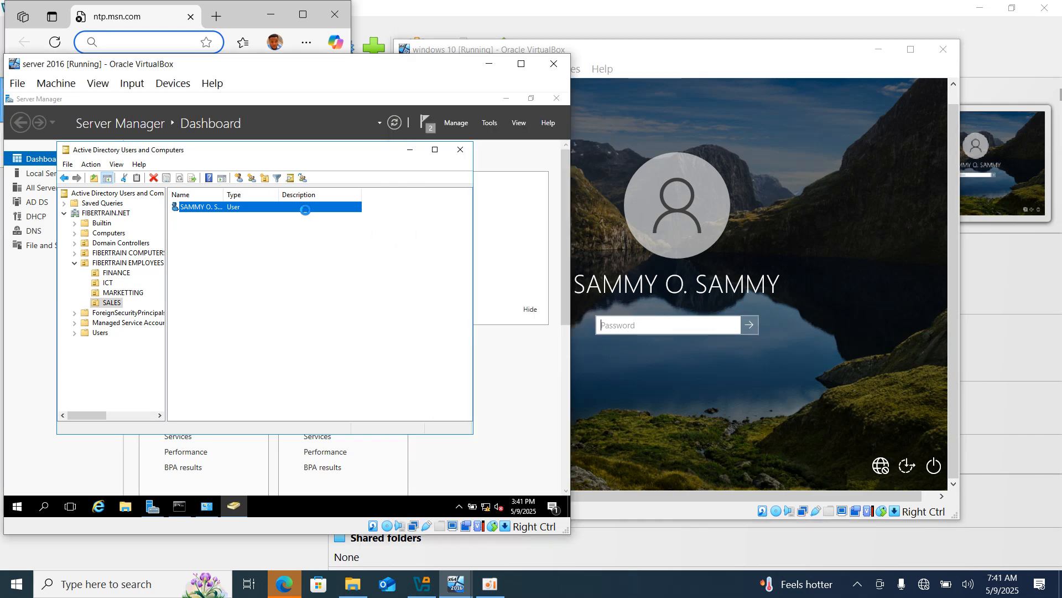
{"action": "double_click", "coordinate": [305, 213]}
{"action": "left_click", "coordinate": [233, 187]}
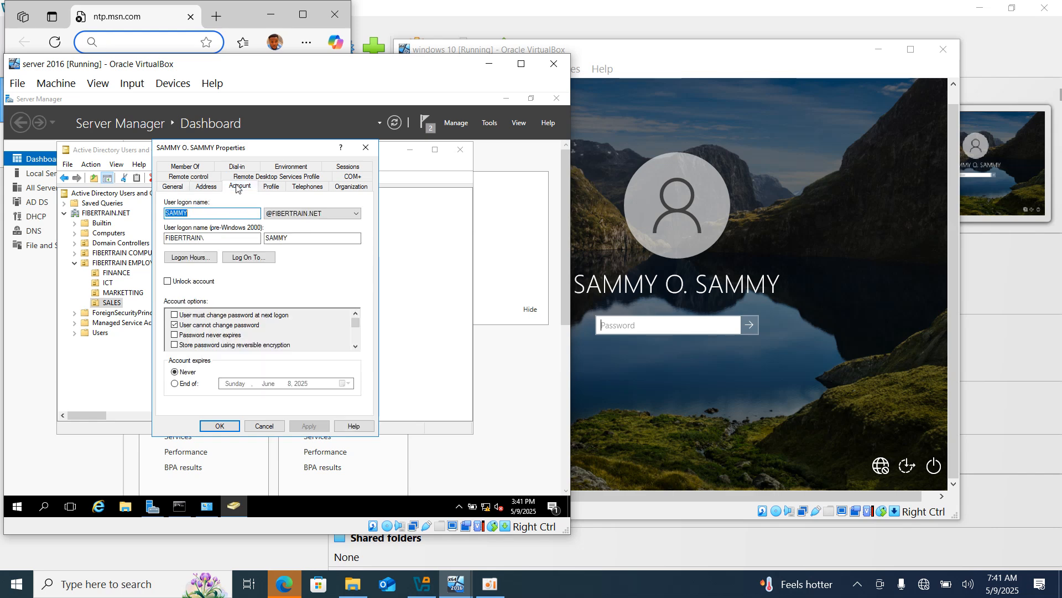
{"action": "left_click", "coordinate": [208, 260]}
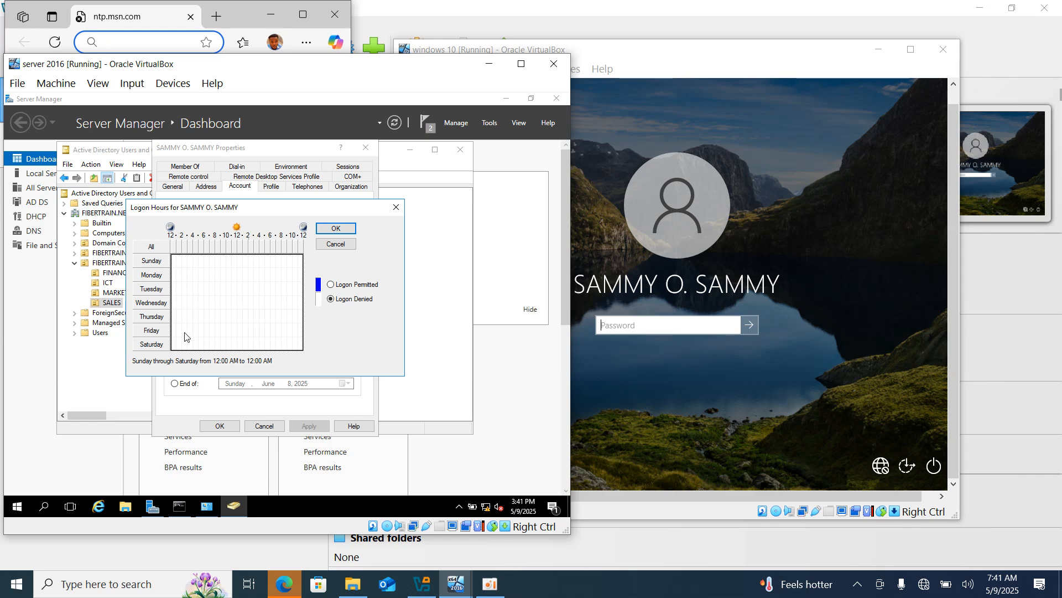
{"action": "left_click", "coordinate": [217, 274]}
{"action": "left_click_drag", "start_coordinate": [217, 274], "coordinate": [259, 337]}
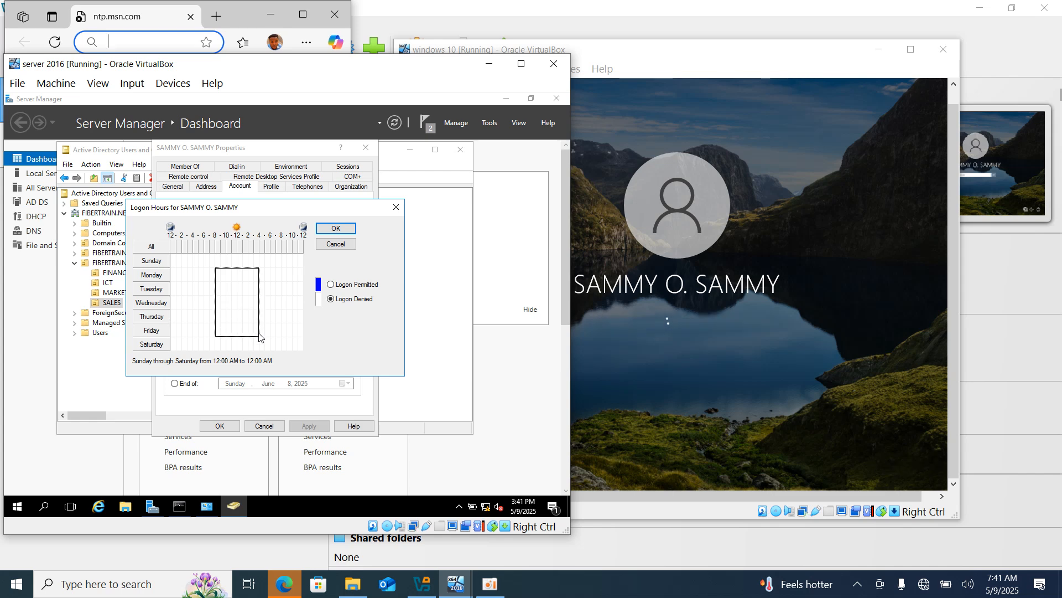
{"action": "left_click_drag", "start_coordinate": [259, 333], "coordinate": [259, 333]}
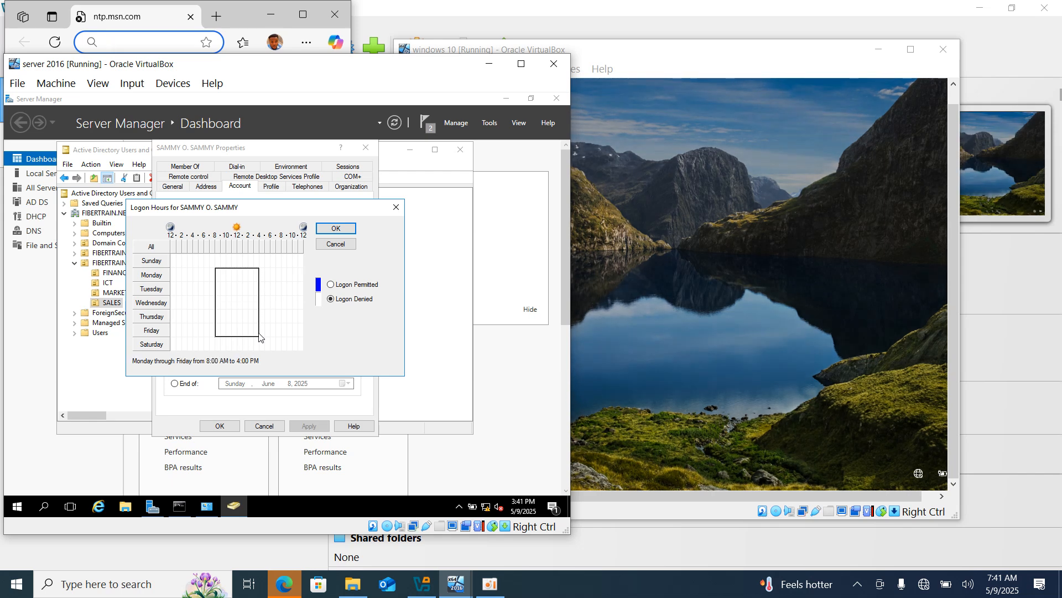
{"action": "left_click", "coordinate": [340, 287]}
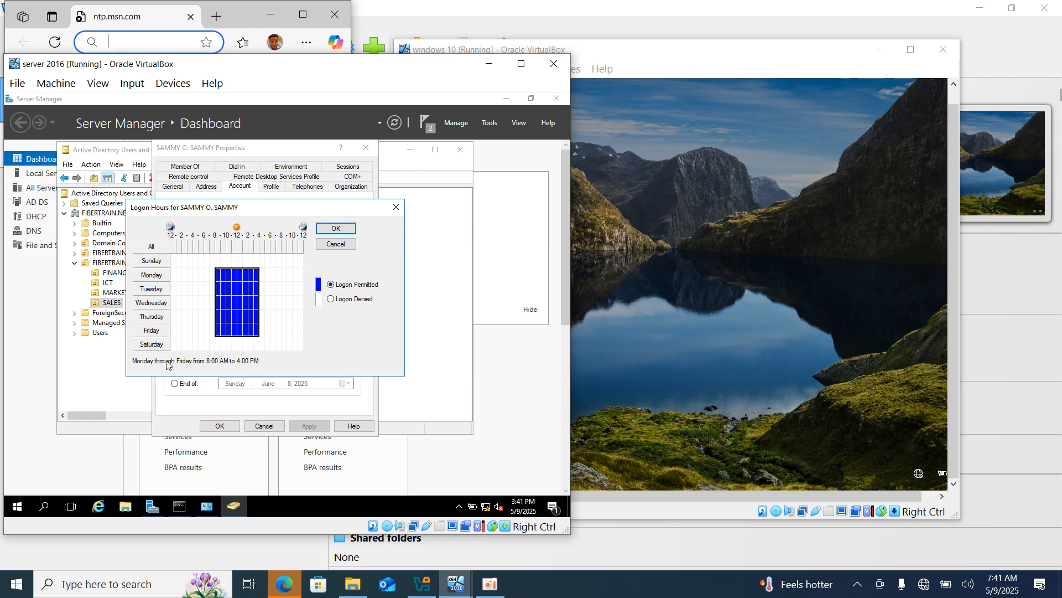
{"action": "left_click", "coordinate": [337, 229]}
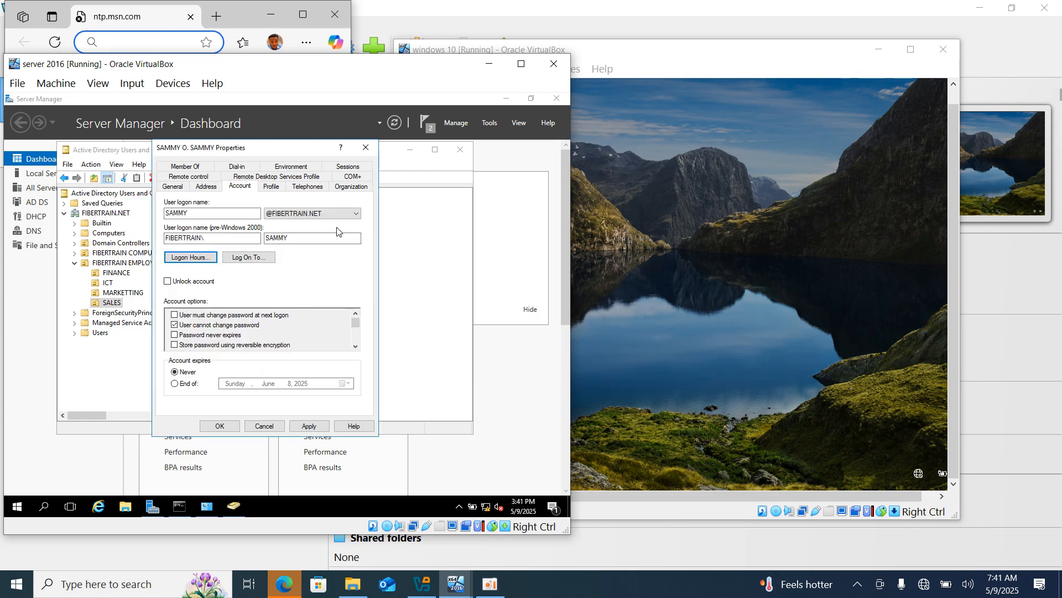
{"action": "left_click", "coordinate": [301, 426]}
{"action": "left_click", "coordinate": [236, 425]}
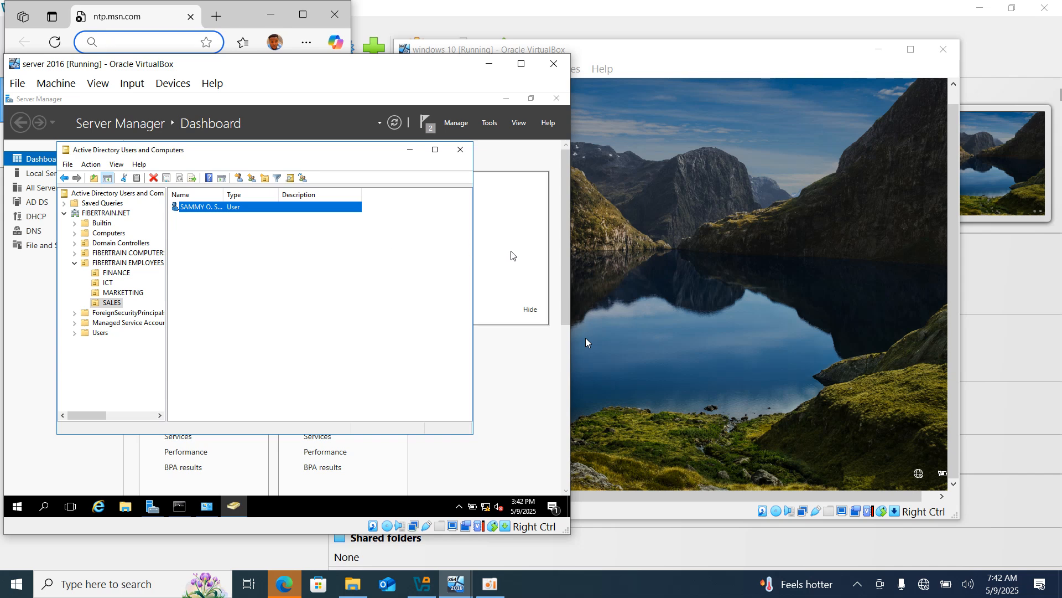
Sign in to the Windows 10 VM with the user's password.
{"action": "left_click", "coordinate": [636, 266]}
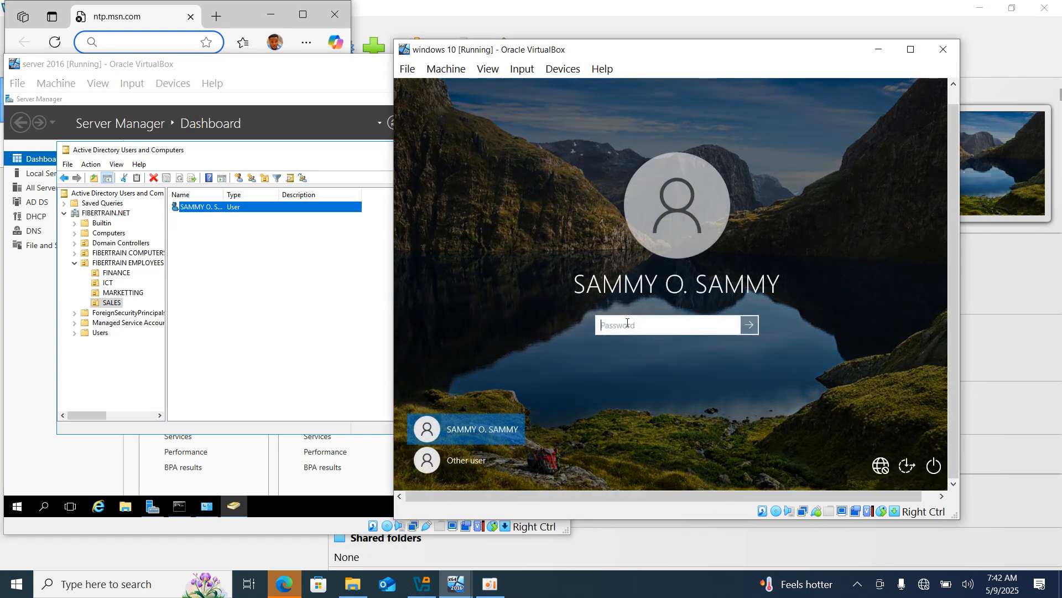
{"action": "key", "text": "Caps_Lock"}
{"action": "type", "text": "Pa"}
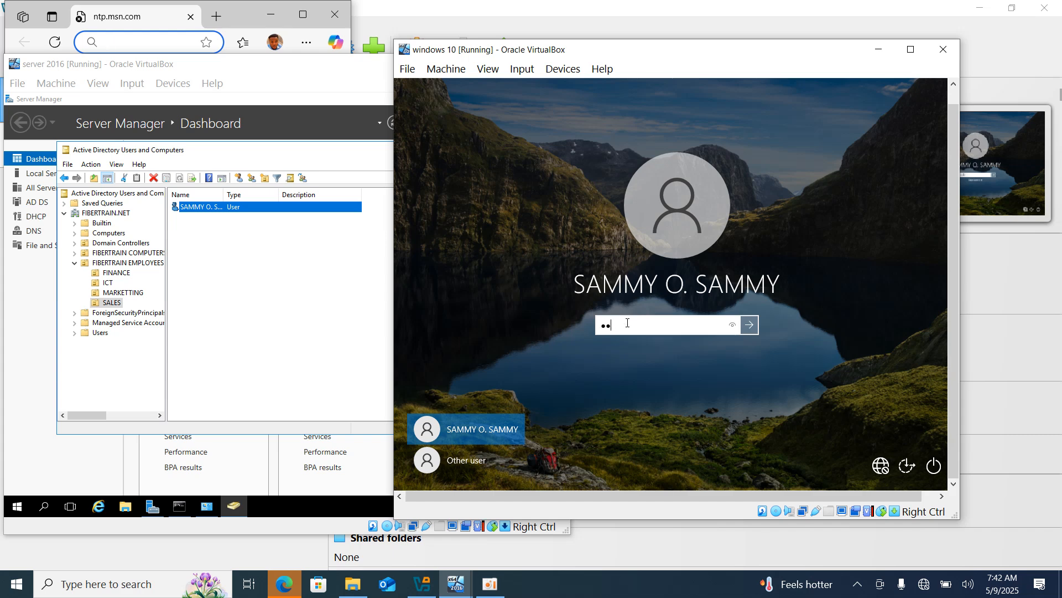
{"action": "type", "text": "••••••••"}
{"action": "key", "text": "Return"}
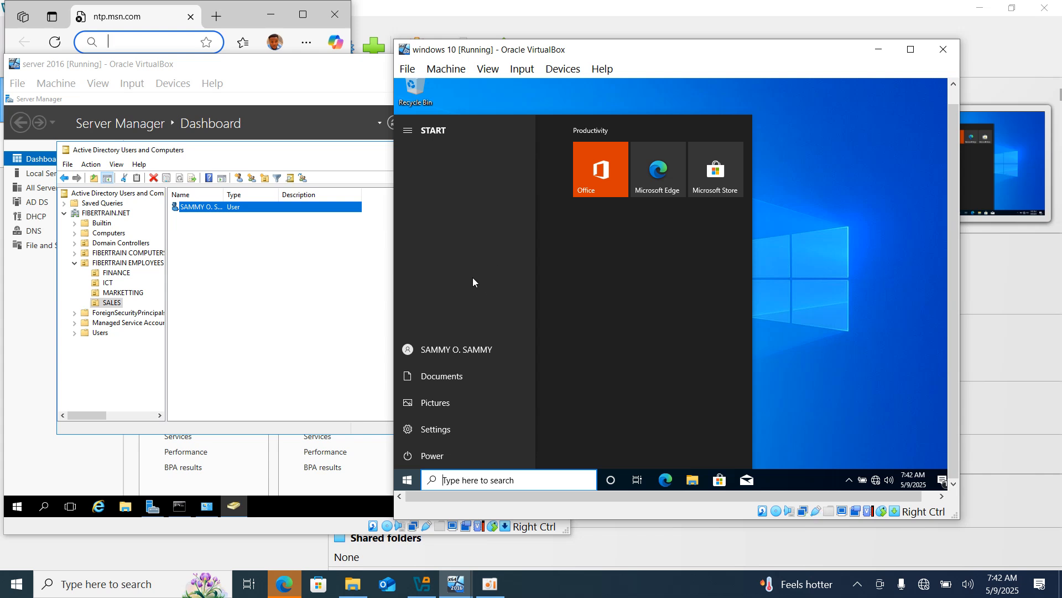
Reopen the user's properties on the server, then lock the Windows 10 session from Start.
{"action": "double_click", "coordinate": [290, 208]}
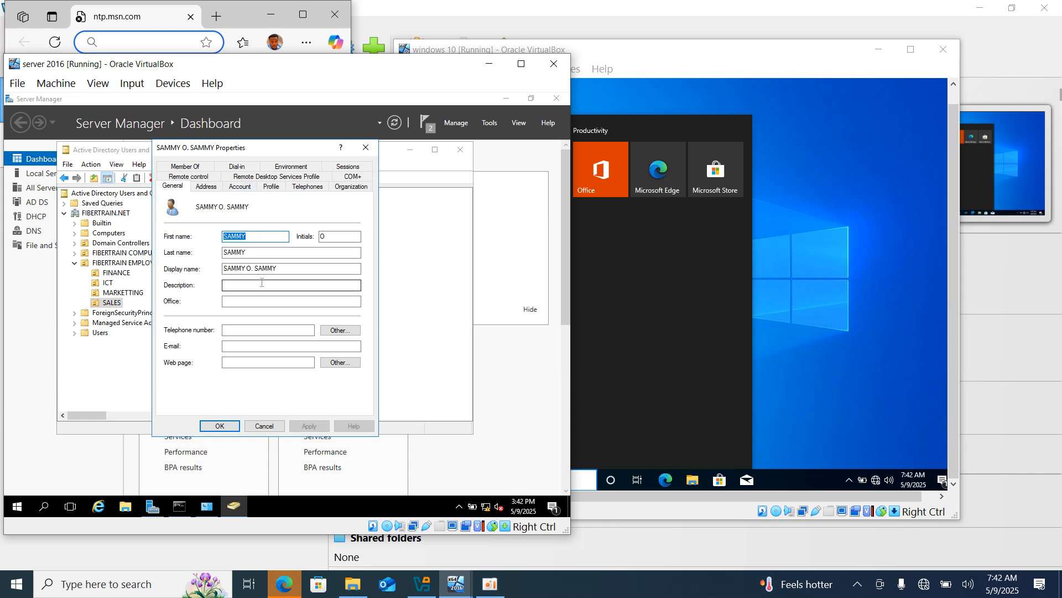
{"action": "left_click", "coordinate": [846, 289]}
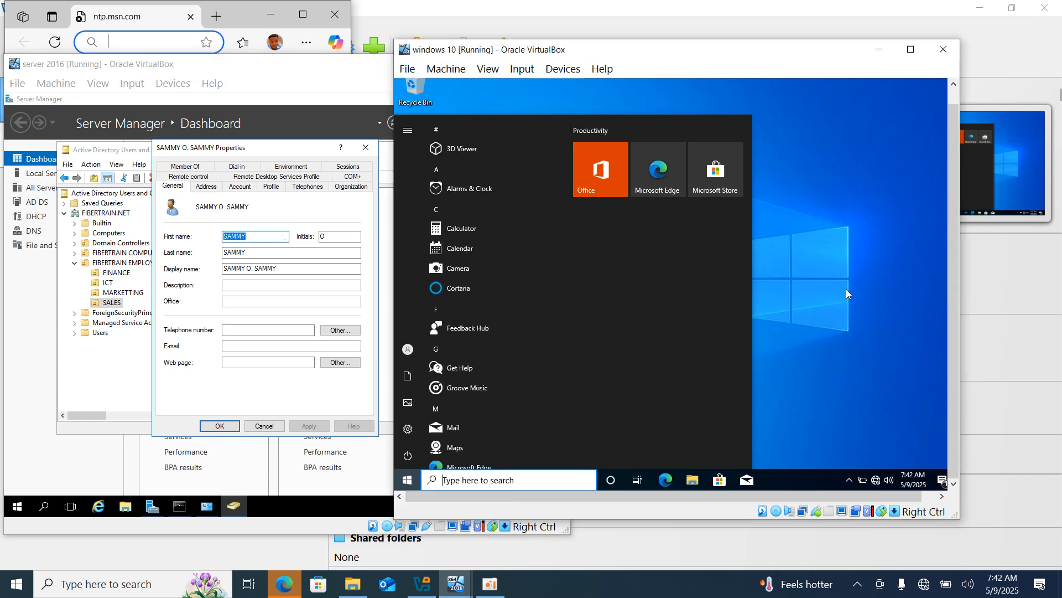
{"action": "left_click", "coordinate": [410, 480]}
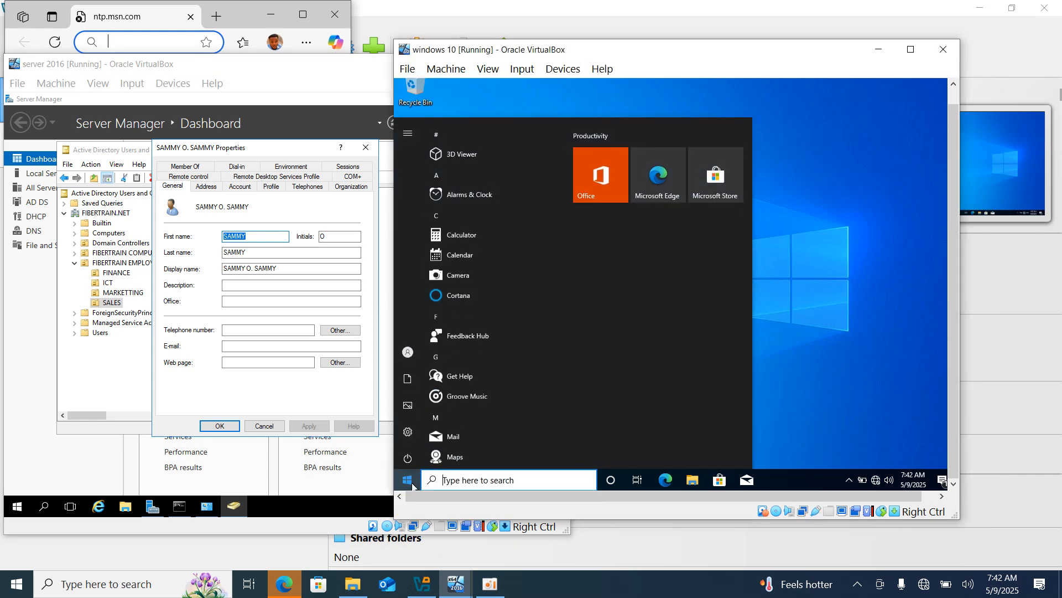
{"action": "left_click", "coordinate": [439, 339]}
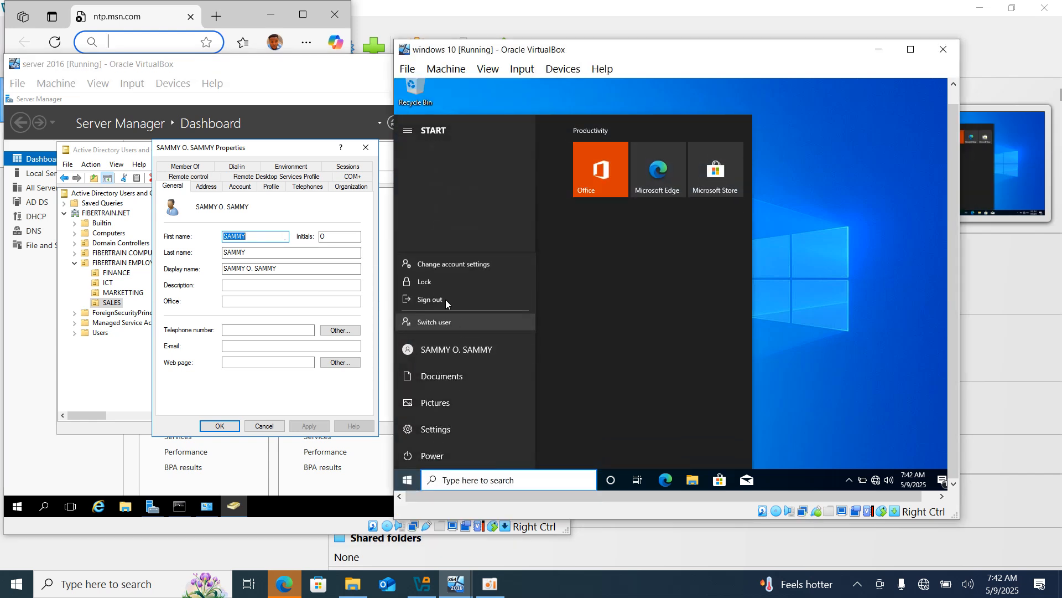
{"action": "left_click", "coordinate": [431, 285]}
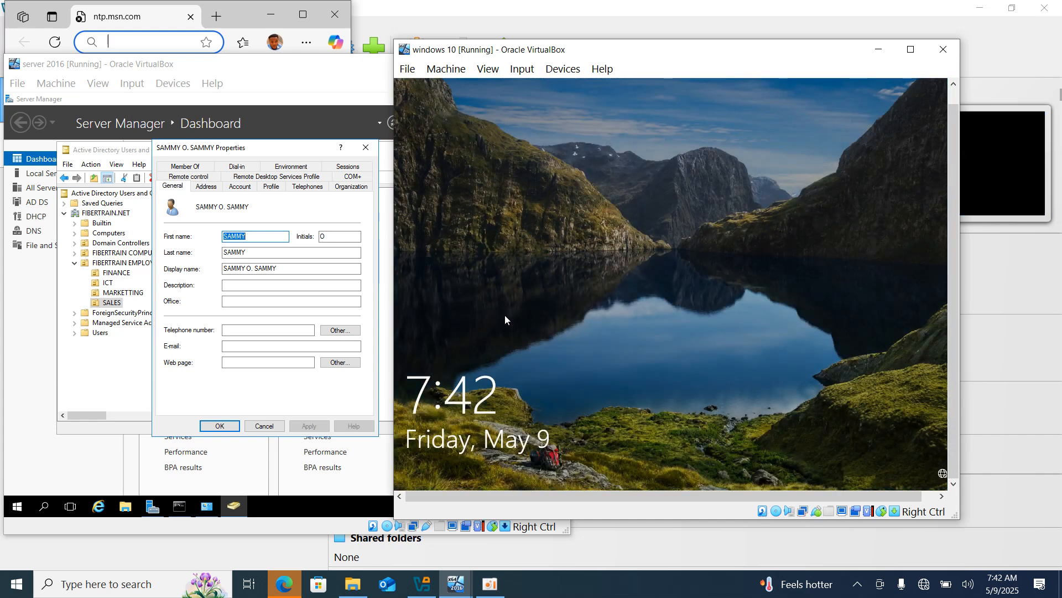
Sign back in to Windows 10 with the user's password and show the server account settings.
{"action": "left_click", "coordinate": [529, 330]}
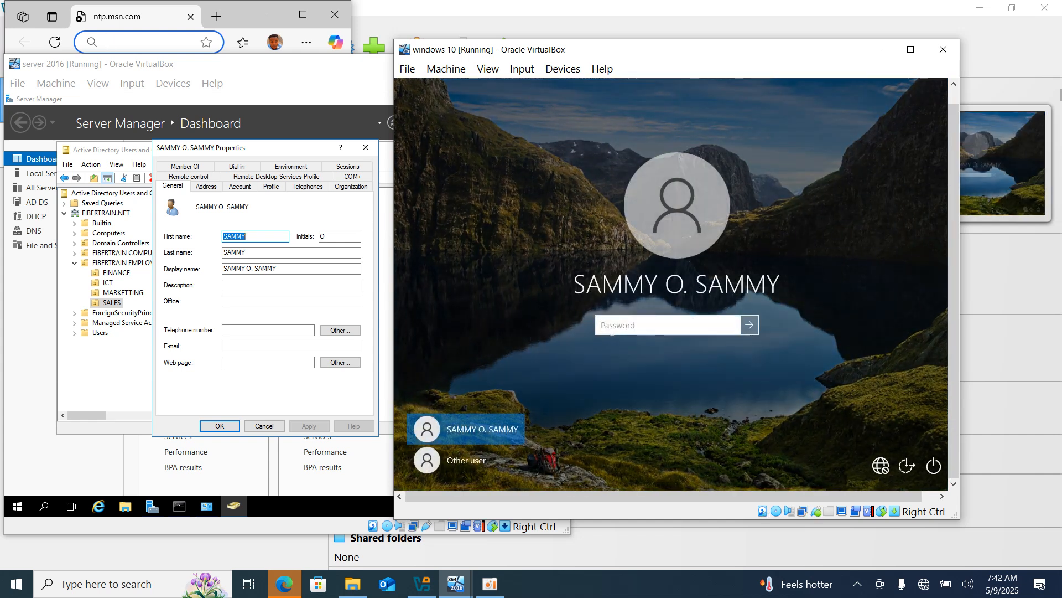
{"action": "type", "text": "Pa"}
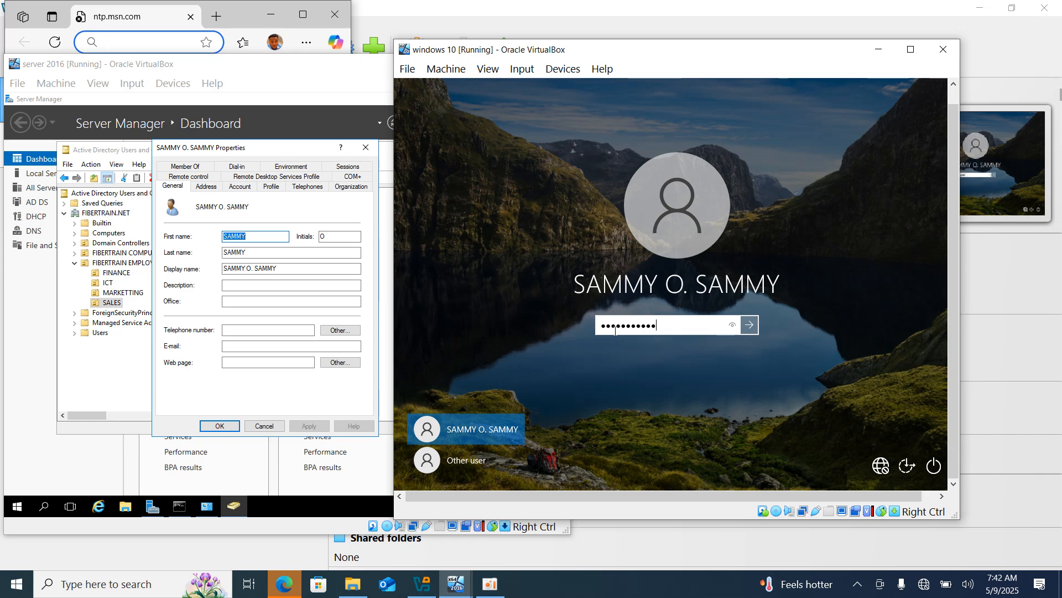
{"action": "key", "text": "Return"}
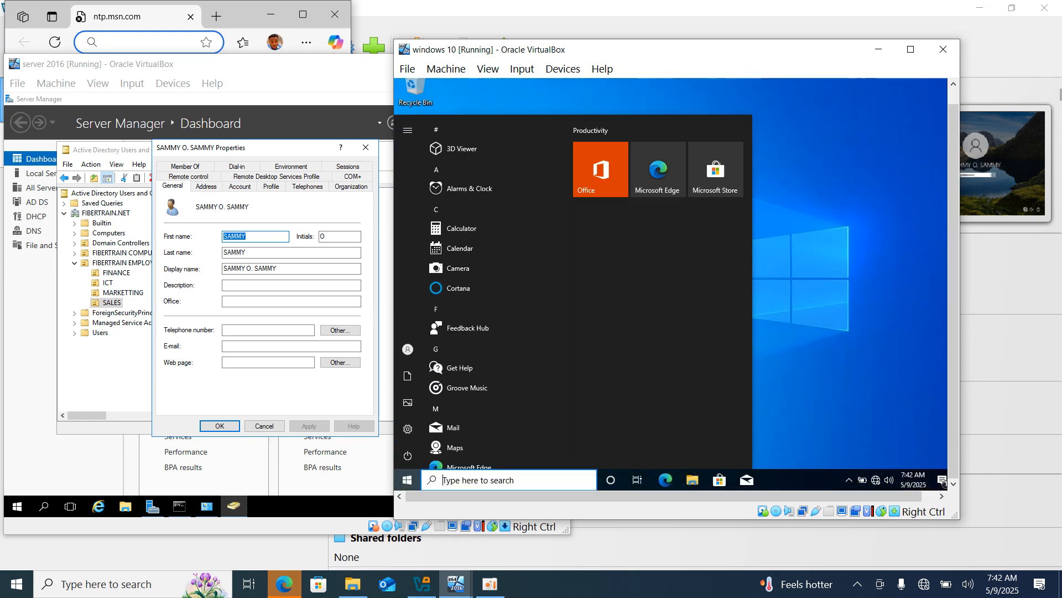
{"action": "left_click", "coordinate": [246, 189]}
Review the Logon Hours grid, keep Monday–Friday 8 AM–4 PM, and save the user's properties.
{"action": "left_click", "coordinate": [191, 257]}
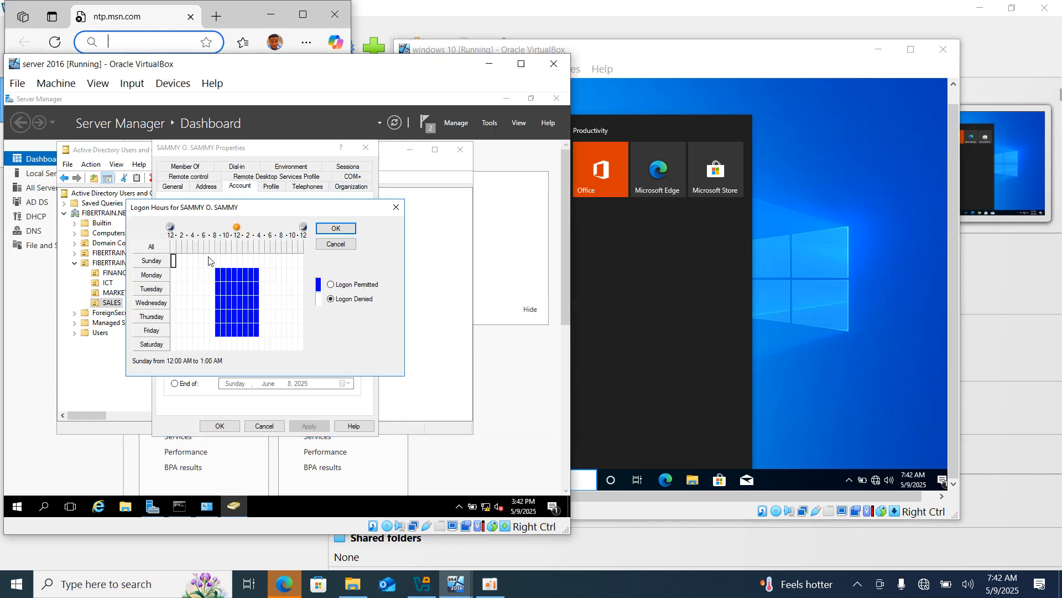
{"action": "left_click", "coordinate": [218, 274]}
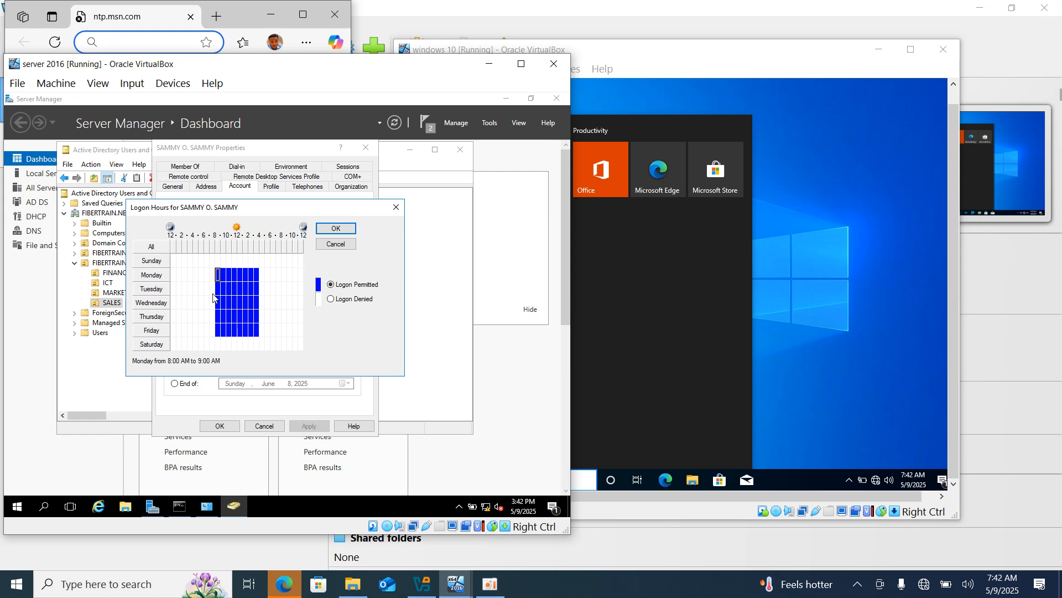
{"action": "left_click_drag", "start_coordinate": [213, 269], "coordinate": [259, 336]}
{"action": "left_click", "coordinate": [213, 269]}
{"action": "left_click", "coordinate": [216, 270]}
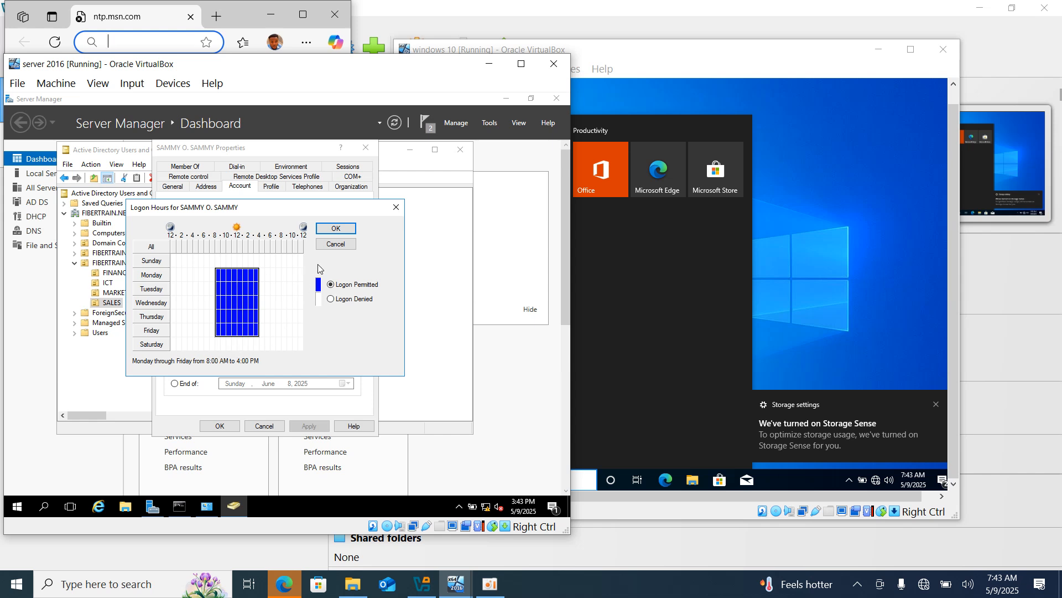
{"action": "left_click", "coordinate": [353, 229]}
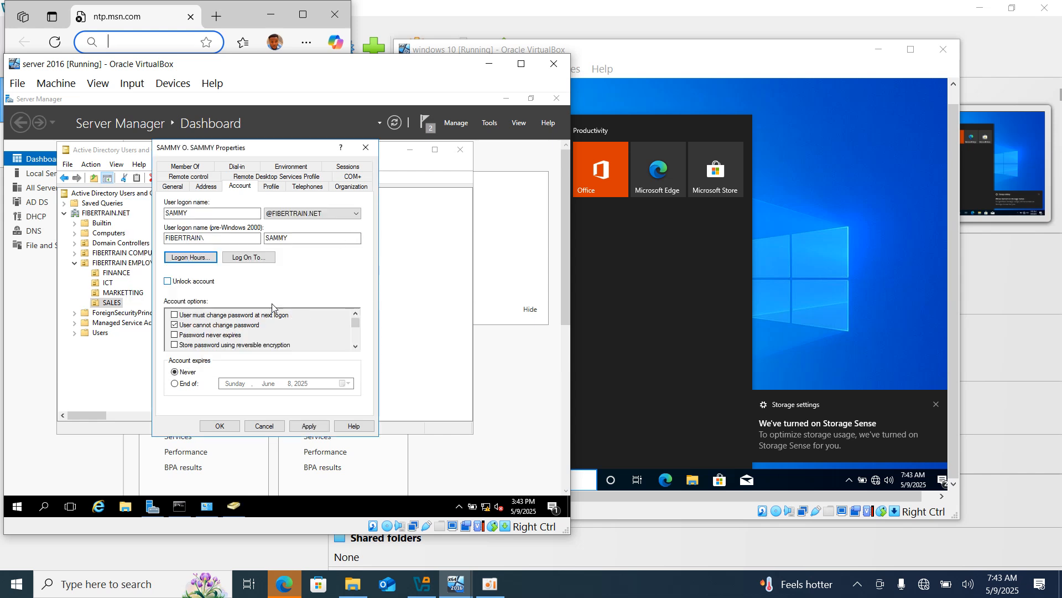
{"action": "left_click", "coordinate": [307, 426]}
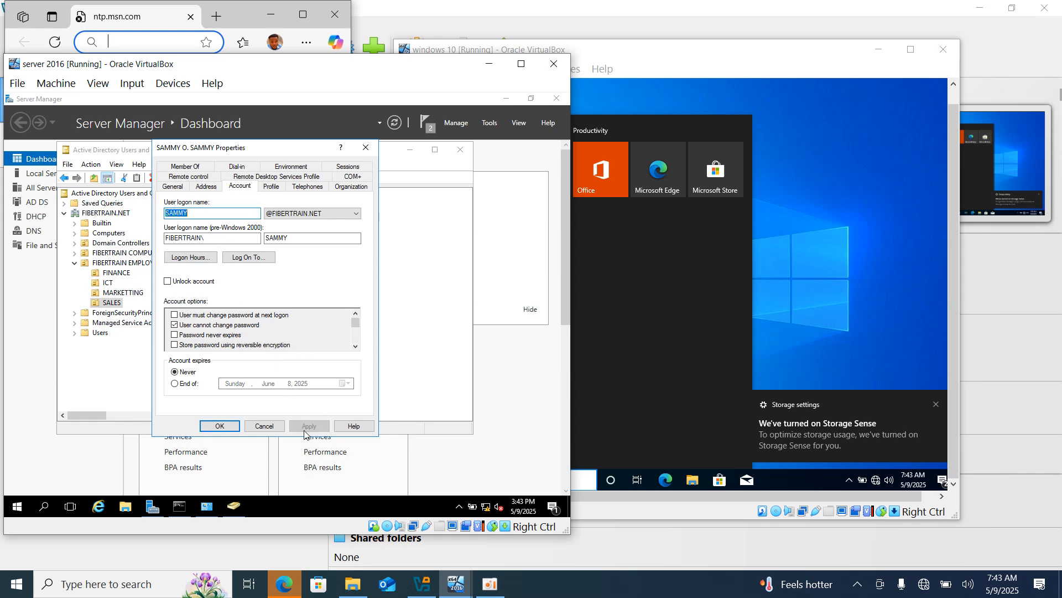
{"action": "left_click", "coordinate": [236, 427]}
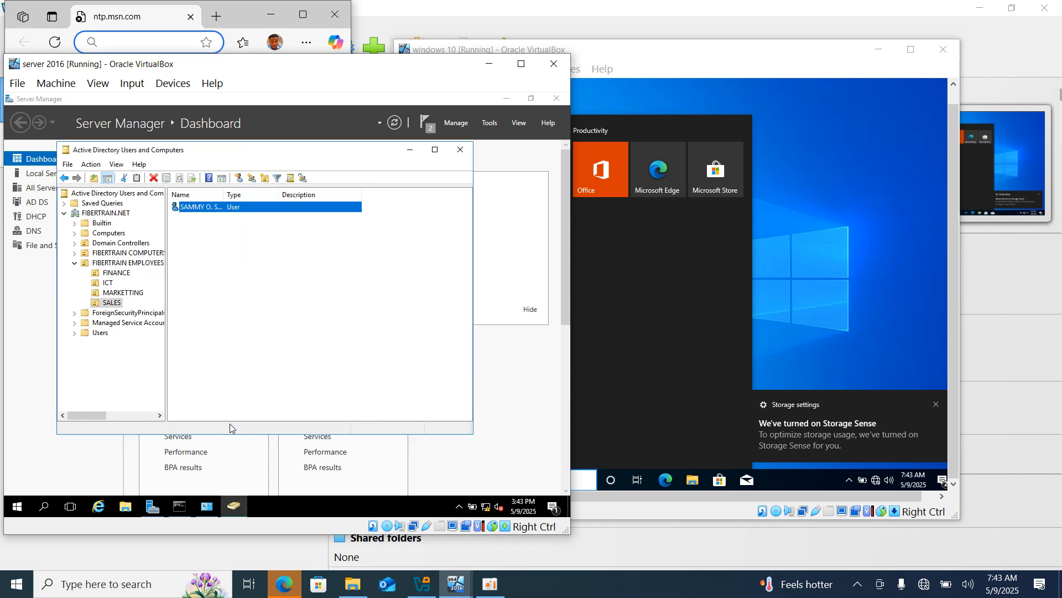
Refresh the SALES user list and bring the Windows 10 VM forward.
{"action": "left_click", "coordinate": [266, 320]}
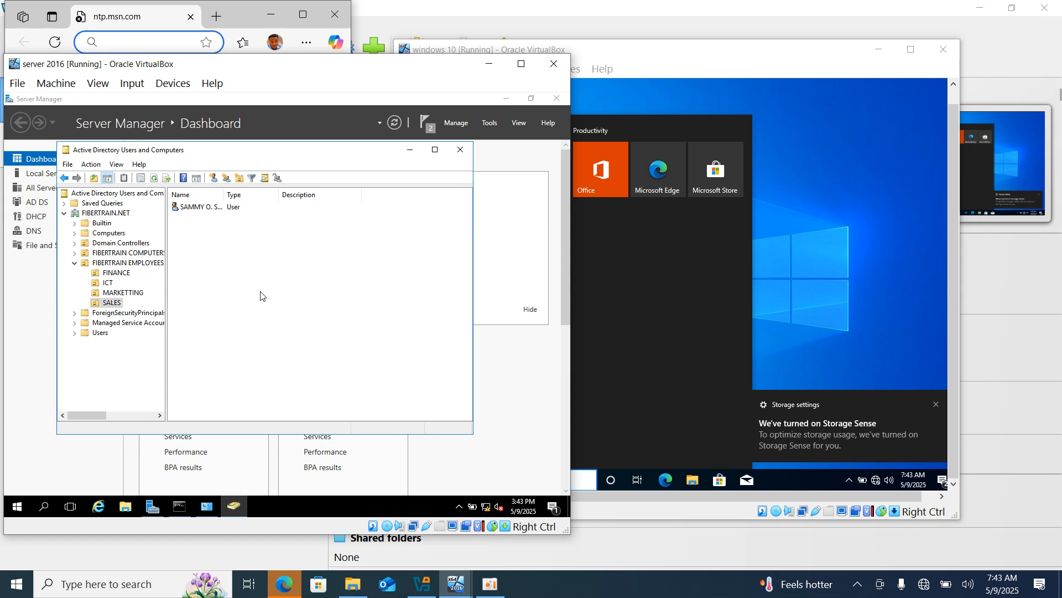
{"action": "right_click", "coordinate": [260, 295]}
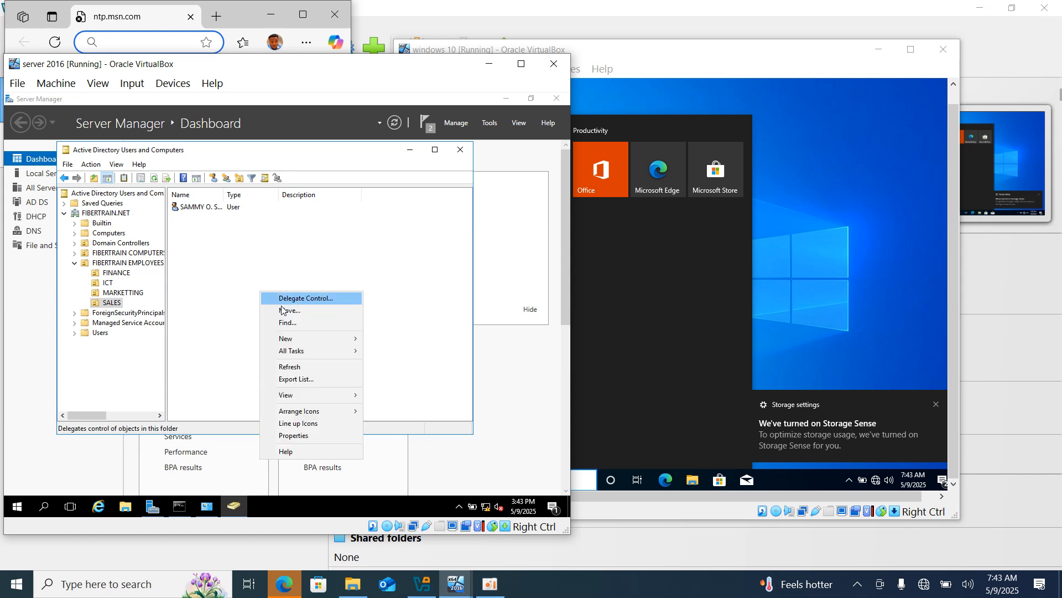
{"action": "left_click", "coordinate": [291, 367]}
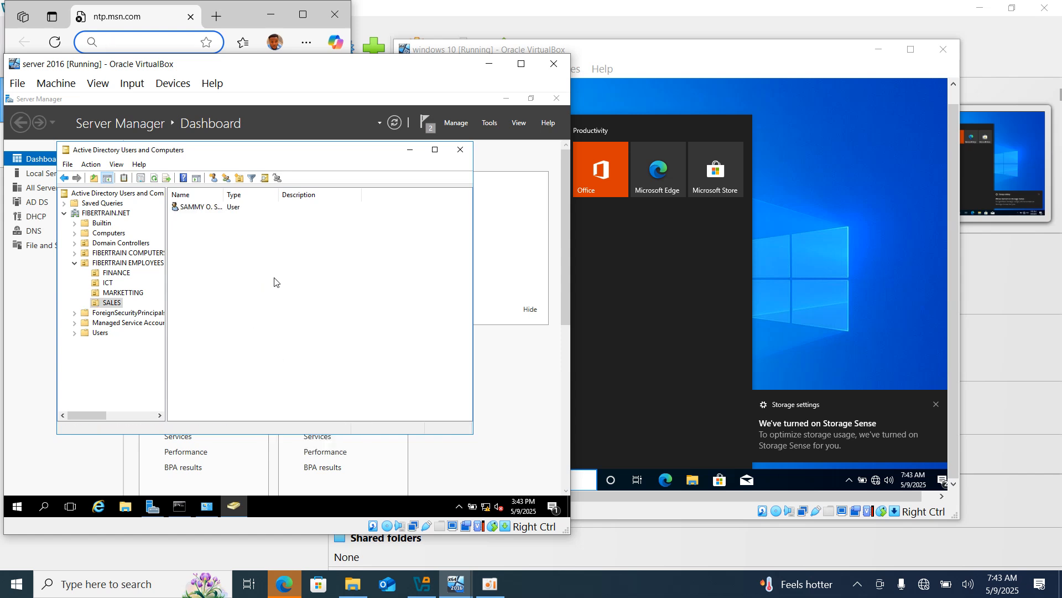
{"action": "left_click", "coordinate": [935, 404]}
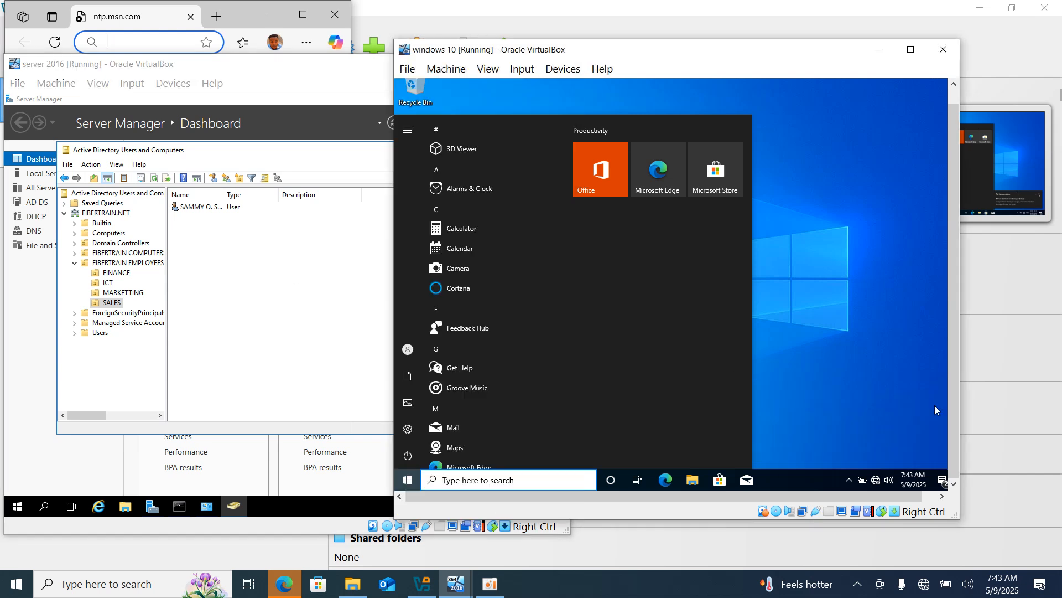
Lock the Windows 10 session and sign back in with the user's password.
{"action": "left_click", "coordinate": [407, 349]}
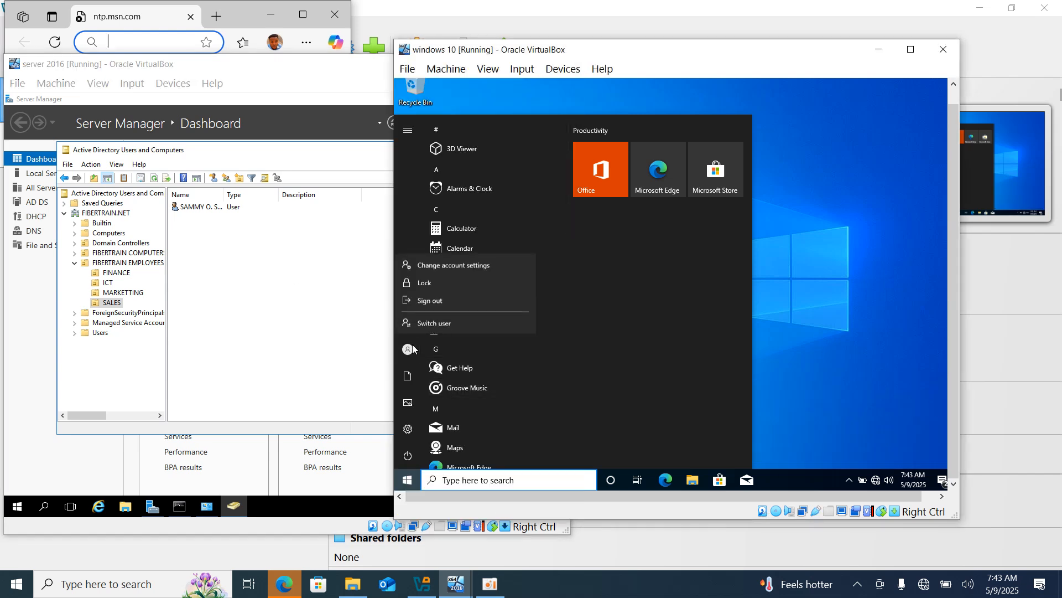
{"action": "left_click", "coordinate": [448, 281]}
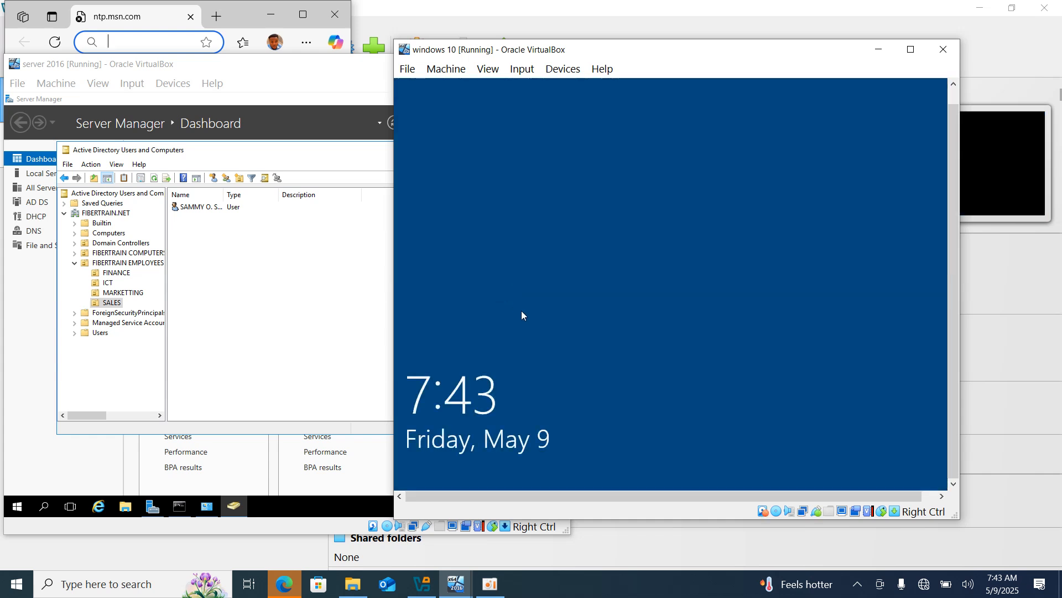
{"action": "left_click", "coordinate": [619, 374]}
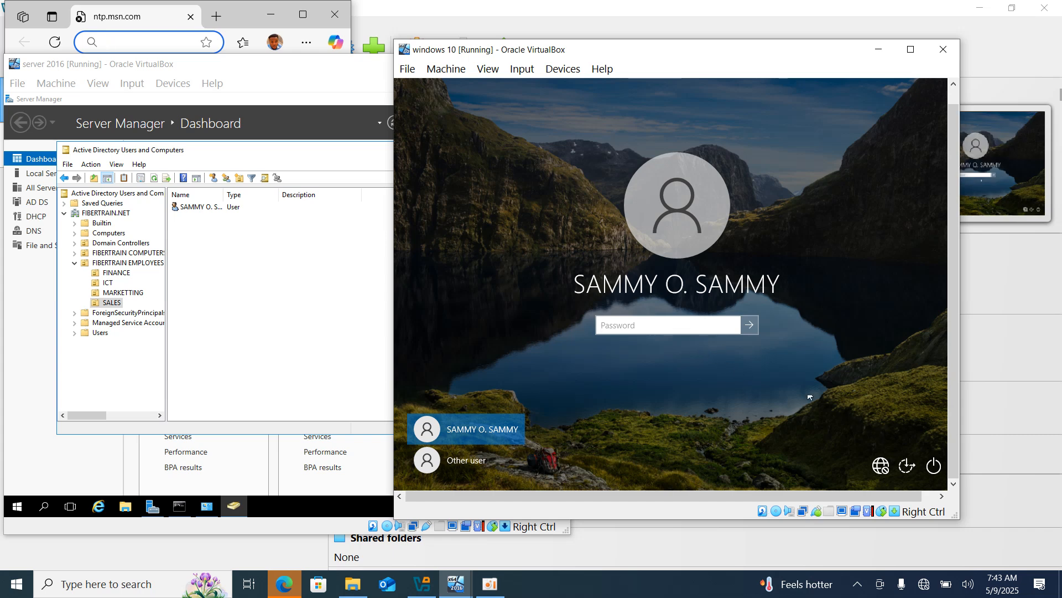
{"action": "key", "text": "Caps_Lock"}
{"action": "type", "text": "•"}
{"action": "key", "text": "Caps_Lock"}
{"action": "type", "text": "••••"}
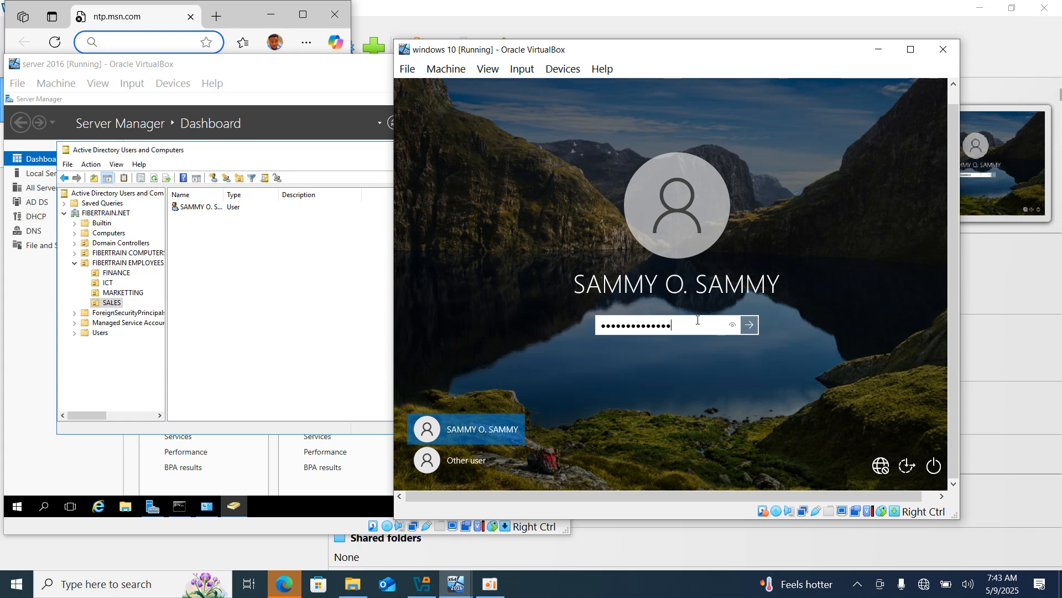
{"action": "key", "text": "Return"}
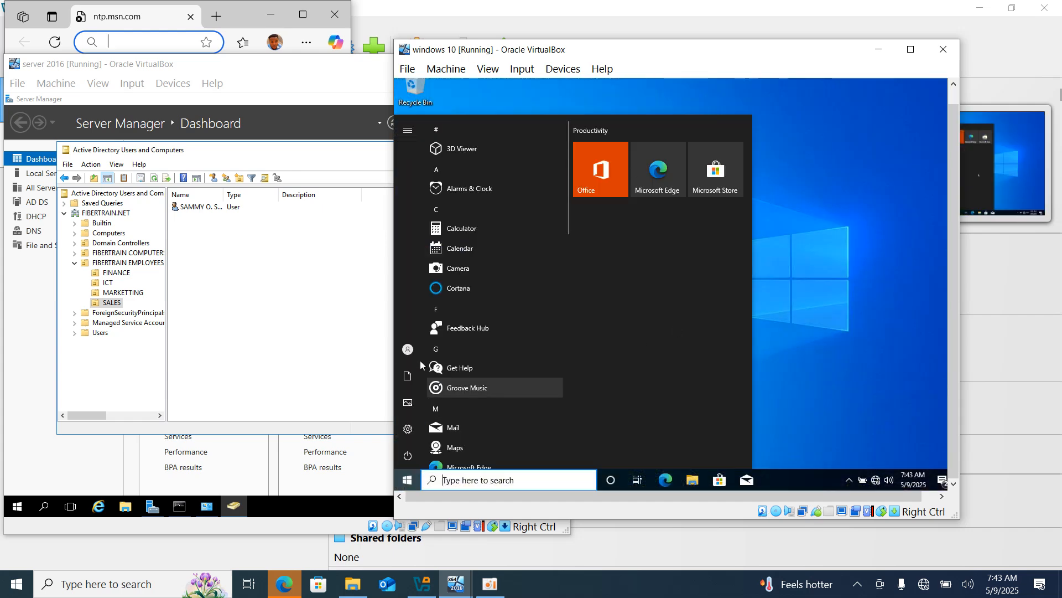
Lock the session a second time, sign in again, and return to the server VM.
{"action": "left_click", "coordinate": [408, 350]}
{"action": "left_click", "coordinate": [423, 286]}
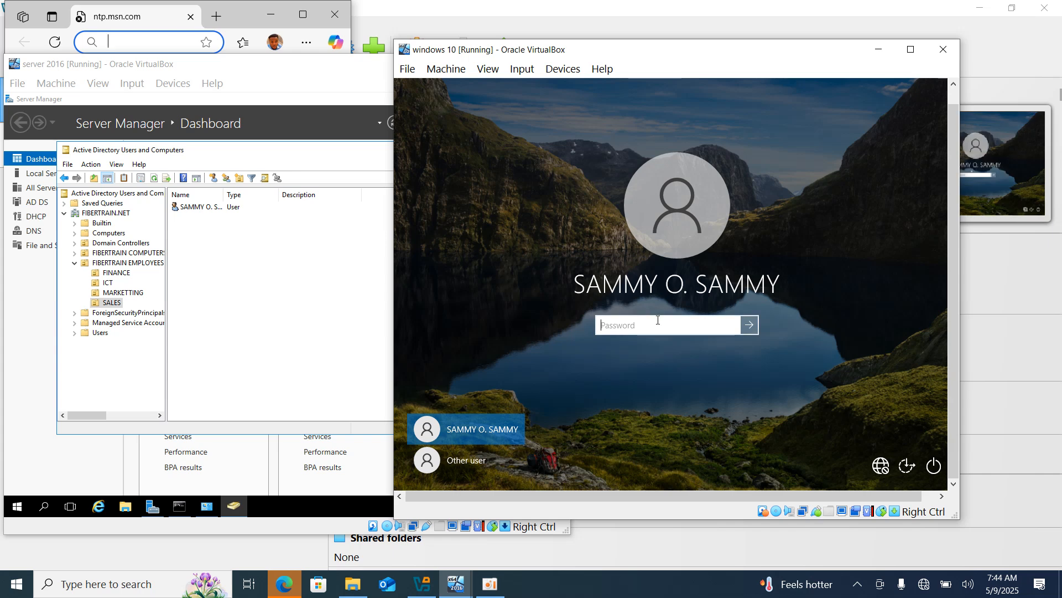
{"action": "key", "text": "Caps_Lock"}
{"action": "type", "text": "••••••"}
{"action": "key", "text": "Return"}
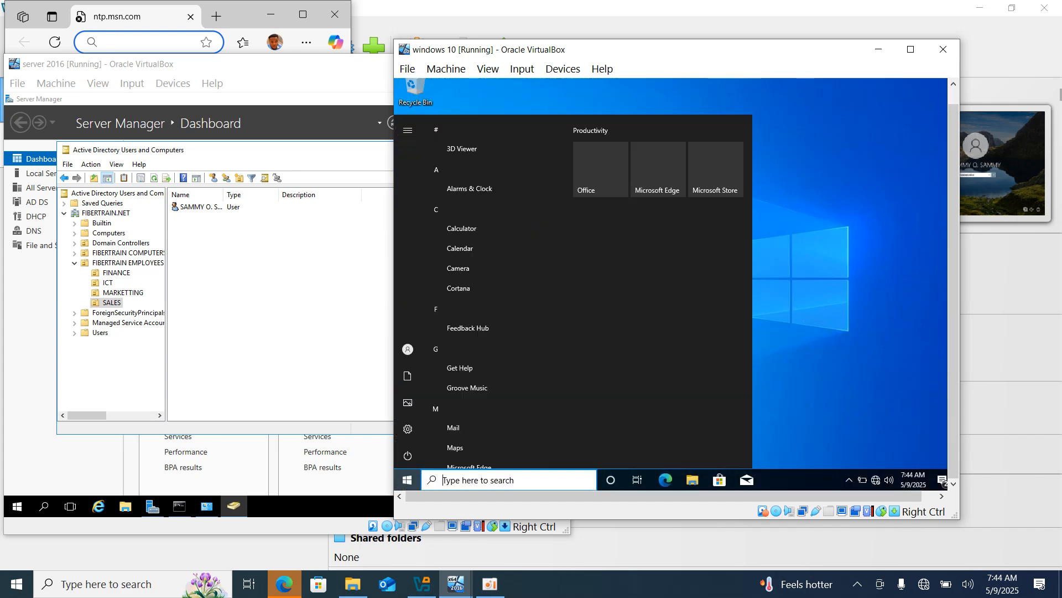
{"action": "left_click", "coordinate": [296, 391]}
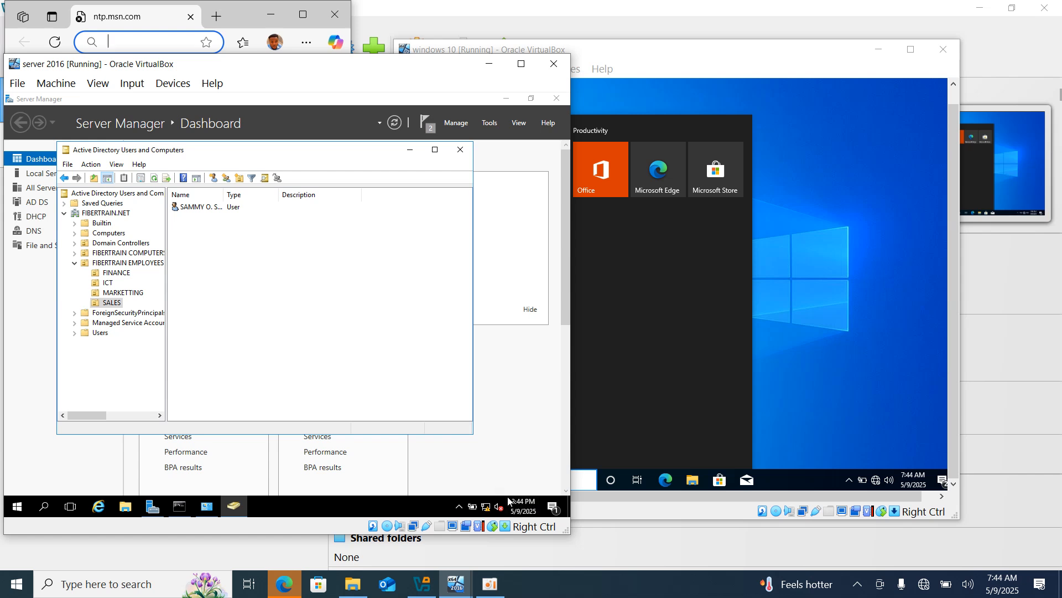
Open the user's logon hours and permit every day from midnight to 8 AM.
{"action": "double_click", "coordinate": [204, 207]}
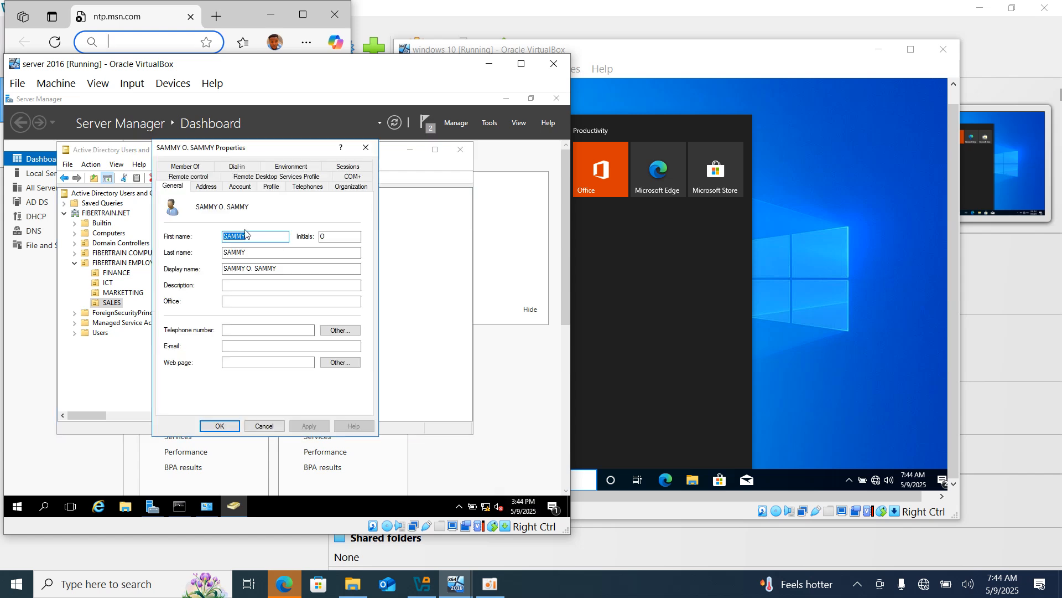
{"action": "left_click", "coordinate": [243, 188]}
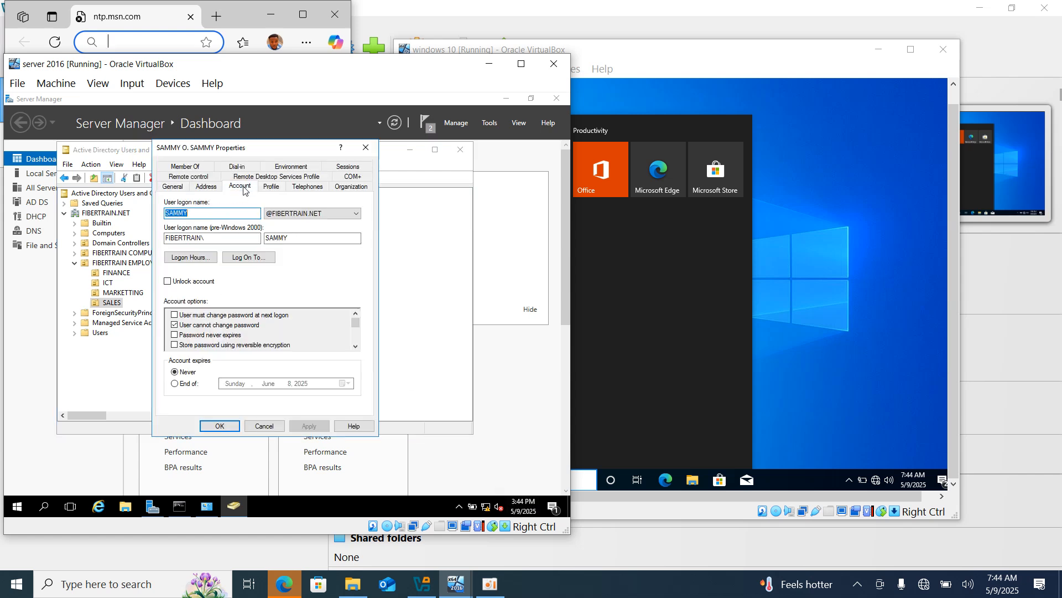
{"action": "left_click", "coordinate": [204, 258]}
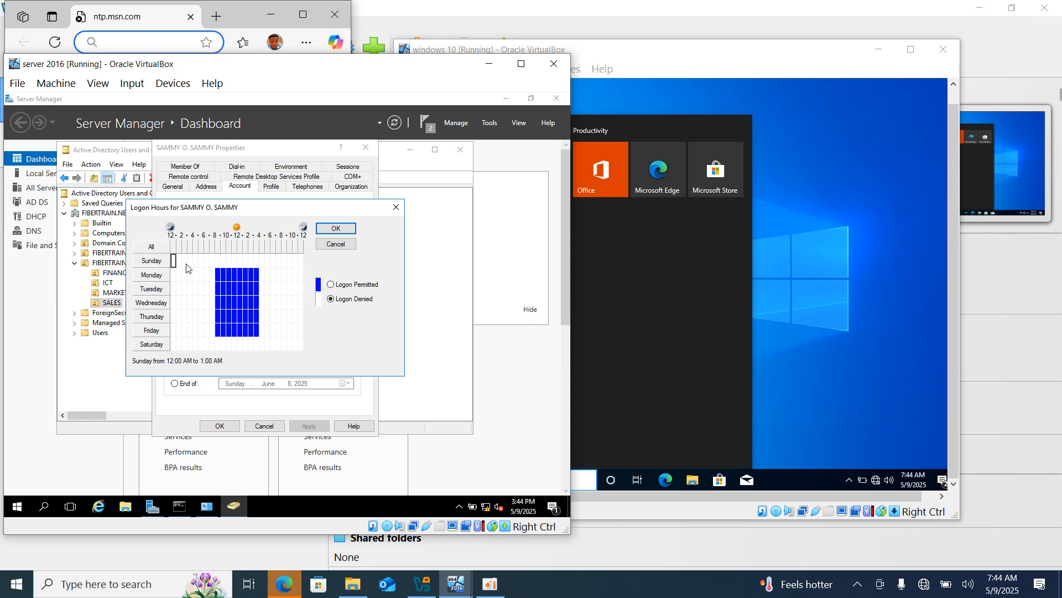
{"action": "left_click_drag", "start_coordinate": [174, 265], "coordinate": [213, 346]}
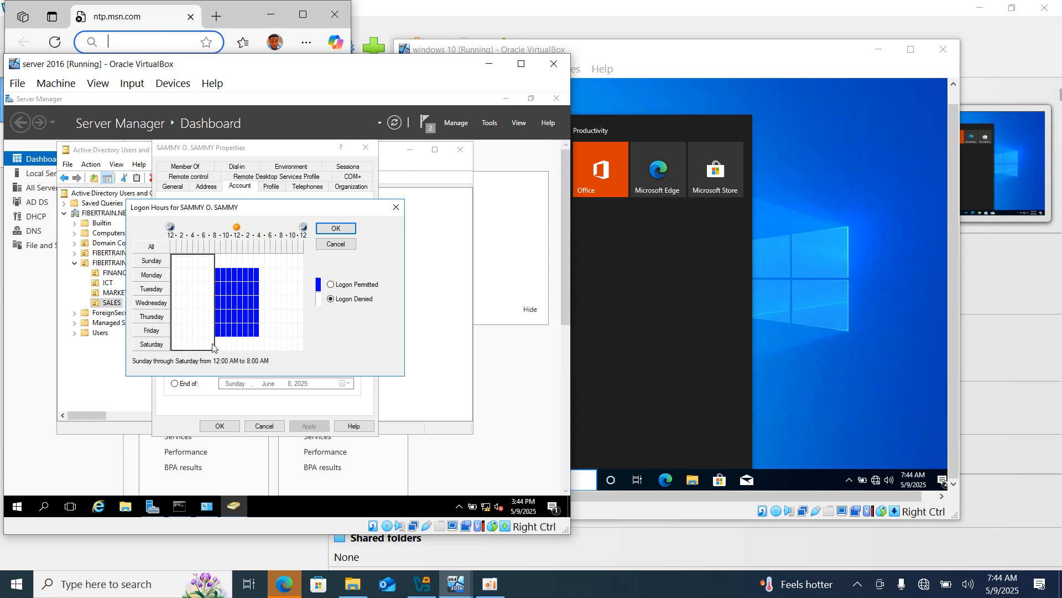
{"action": "left_click", "coordinate": [331, 284]}
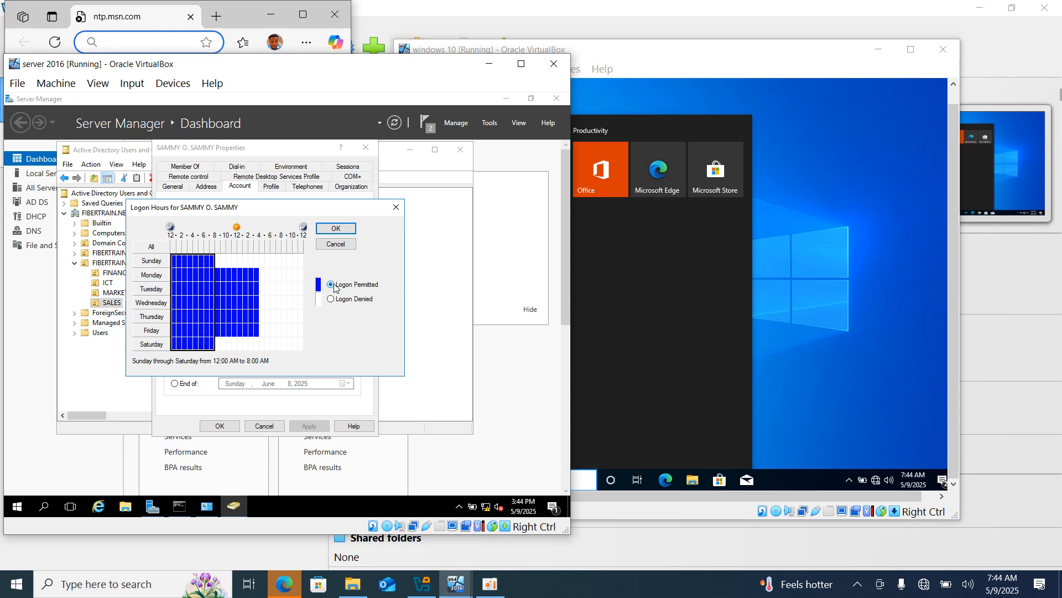
{"action": "left_click", "coordinate": [335, 229]}
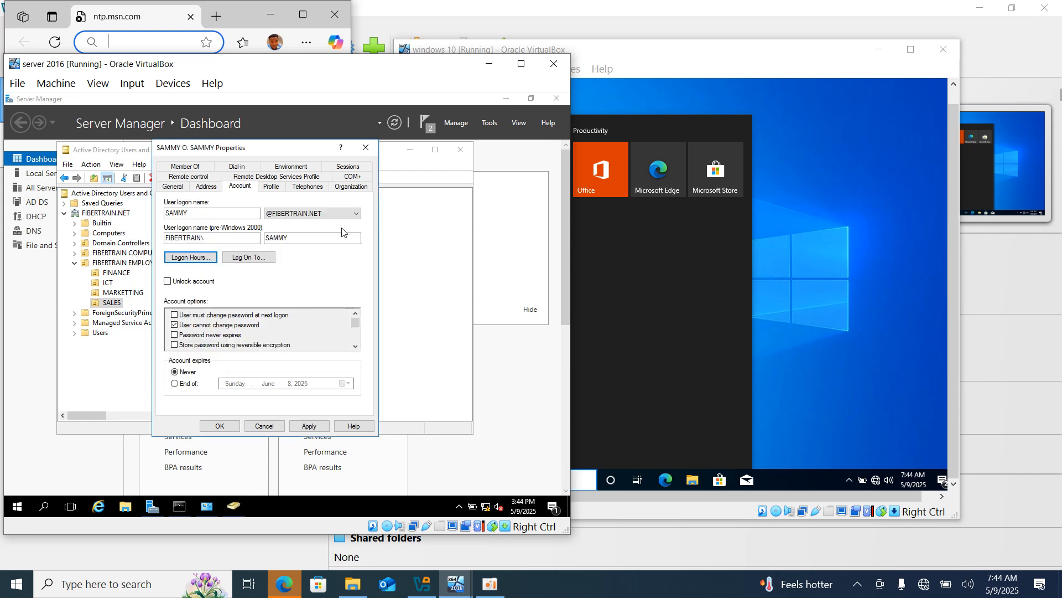
Deny the whole week, permit only 12 AM–9 AM every day, and save the account.
{"action": "left_click", "coordinate": [202, 258]}
{"action": "left_click_drag", "start_coordinate": [173, 261], "coordinate": [299, 354]}
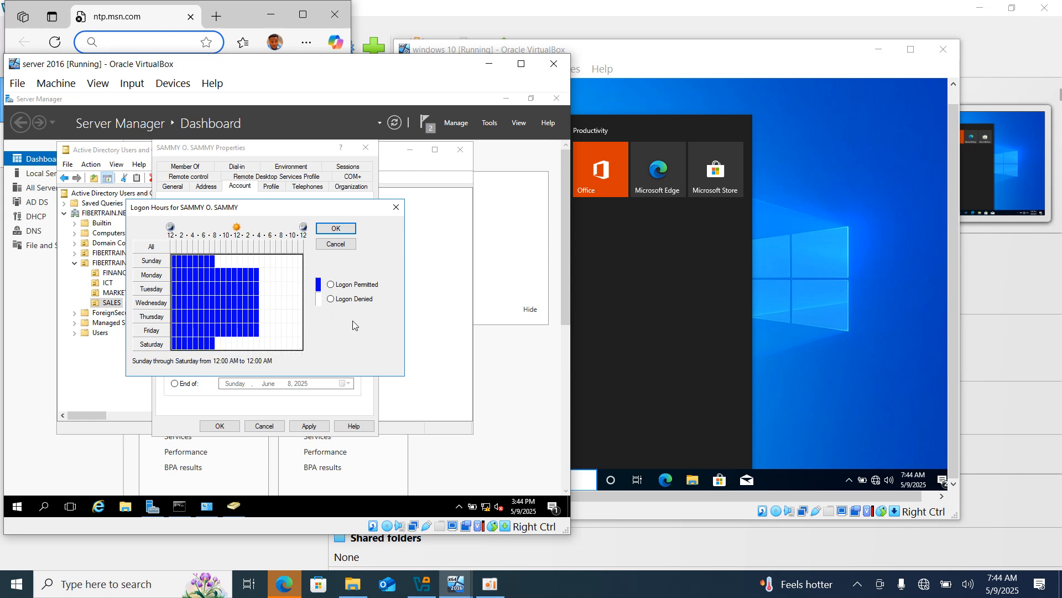
{"action": "left_click", "coordinate": [339, 286]}
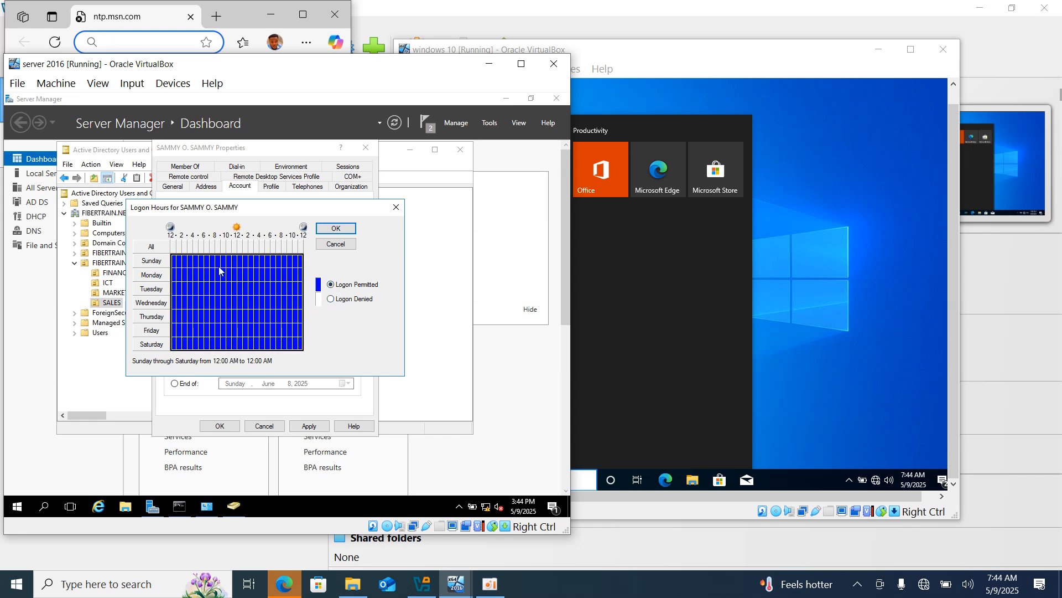
{"action": "left_click", "coordinate": [350, 301]}
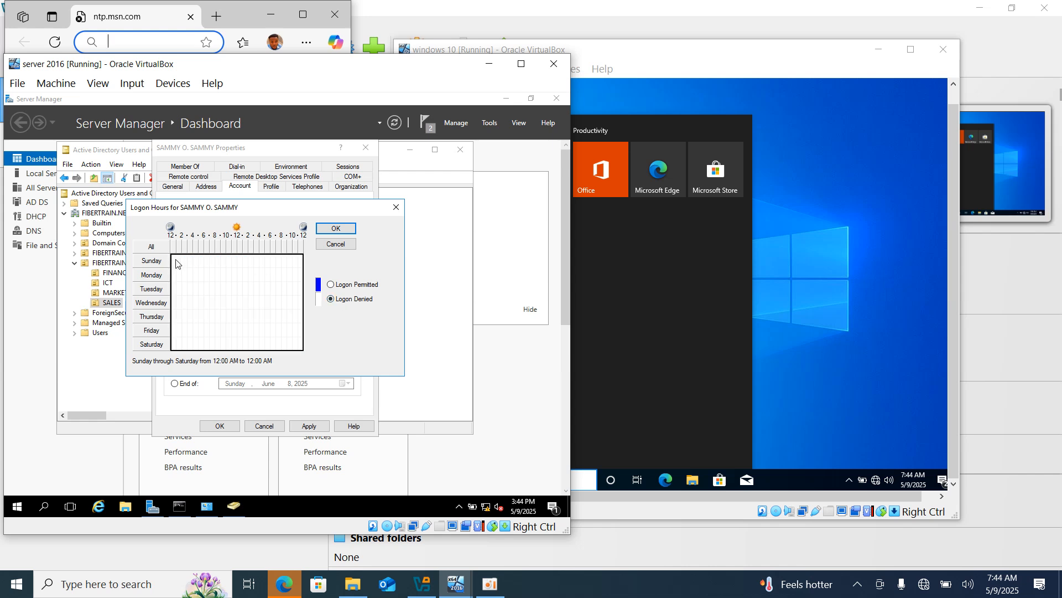
{"action": "left_click_drag", "start_coordinate": [174, 259], "coordinate": [220, 275]}
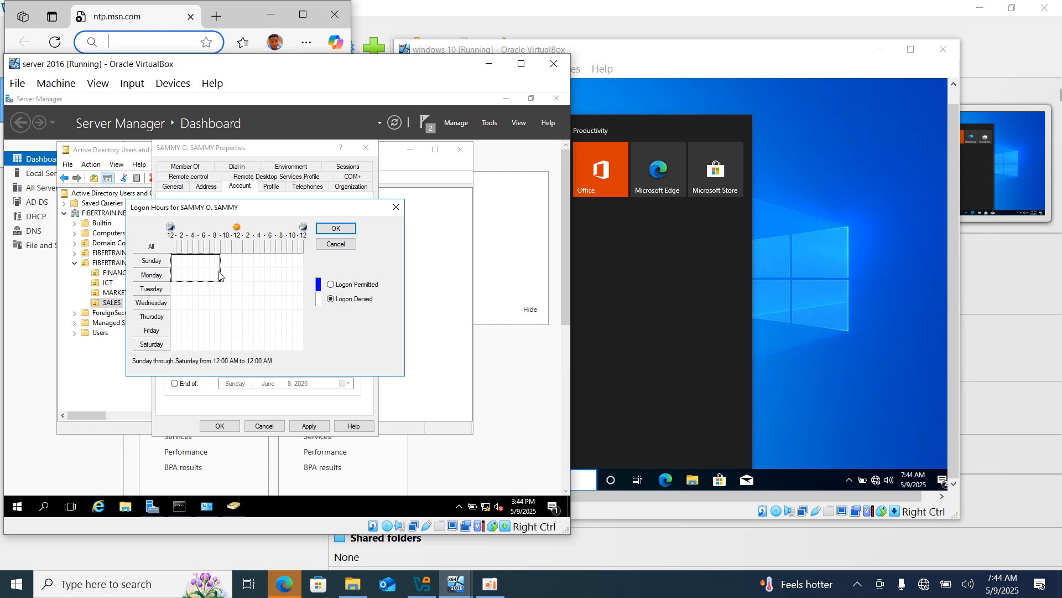
{"action": "left_click_drag", "start_coordinate": [219, 328], "coordinate": [222, 350]}
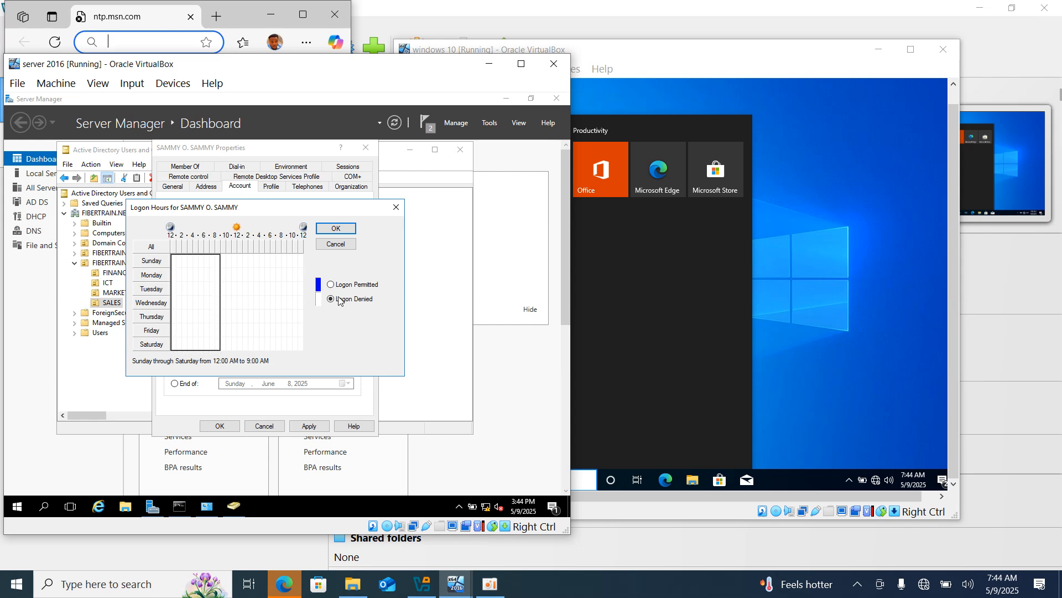
{"action": "left_click", "coordinate": [338, 285]}
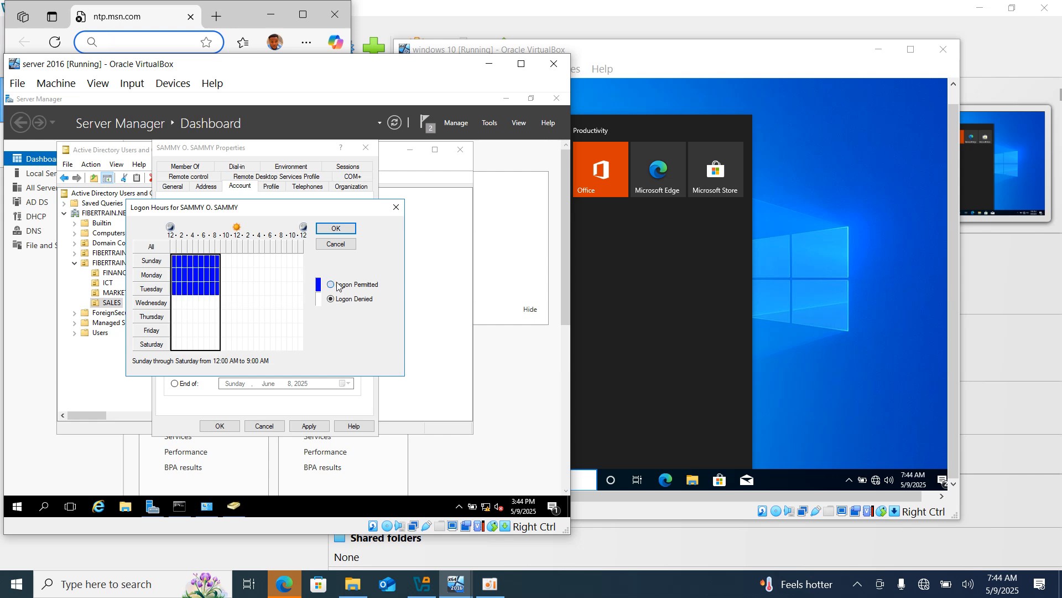
{"action": "left_click", "coordinate": [336, 229]}
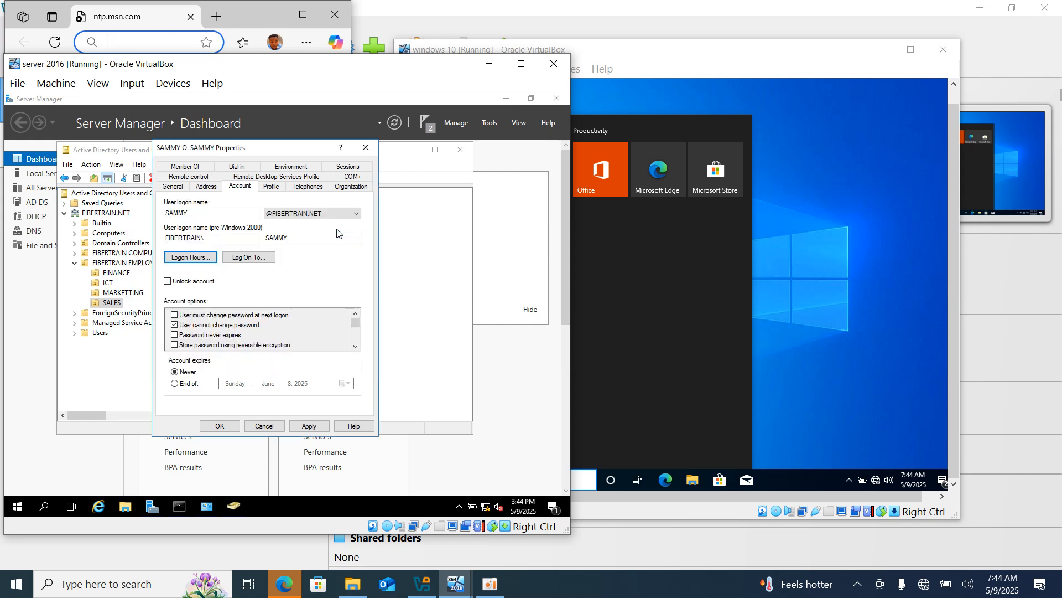
{"action": "left_click", "coordinate": [308, 425]}
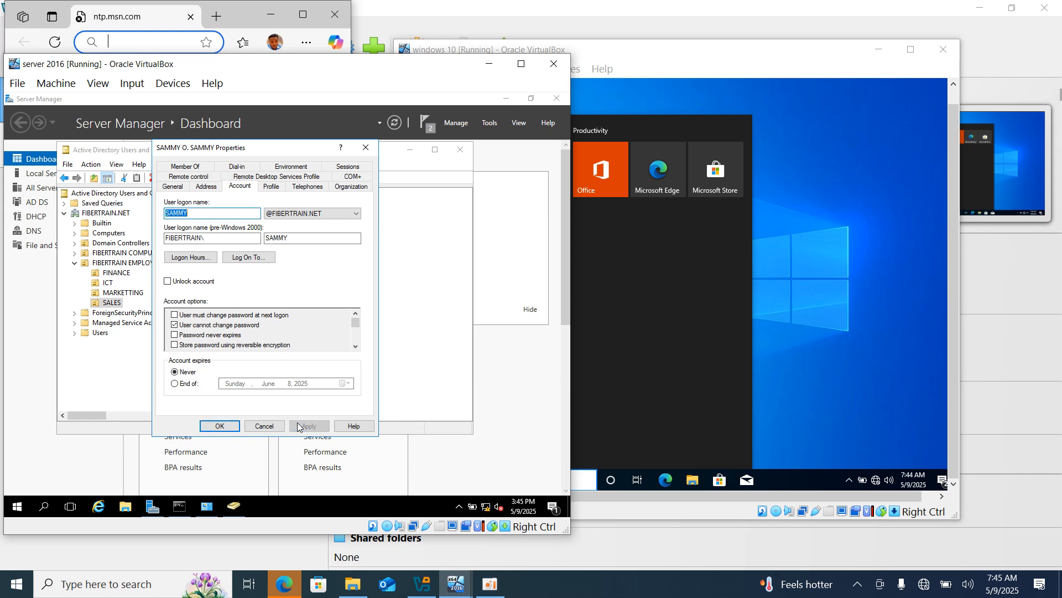
{"action": "left_click", "coordinate": [229, 427]}
Sign out of Windows 10 and attempt the user's sign-in, which is refused for time restrictions.
{"action": "left_click", "coordinate": [774, 323]}
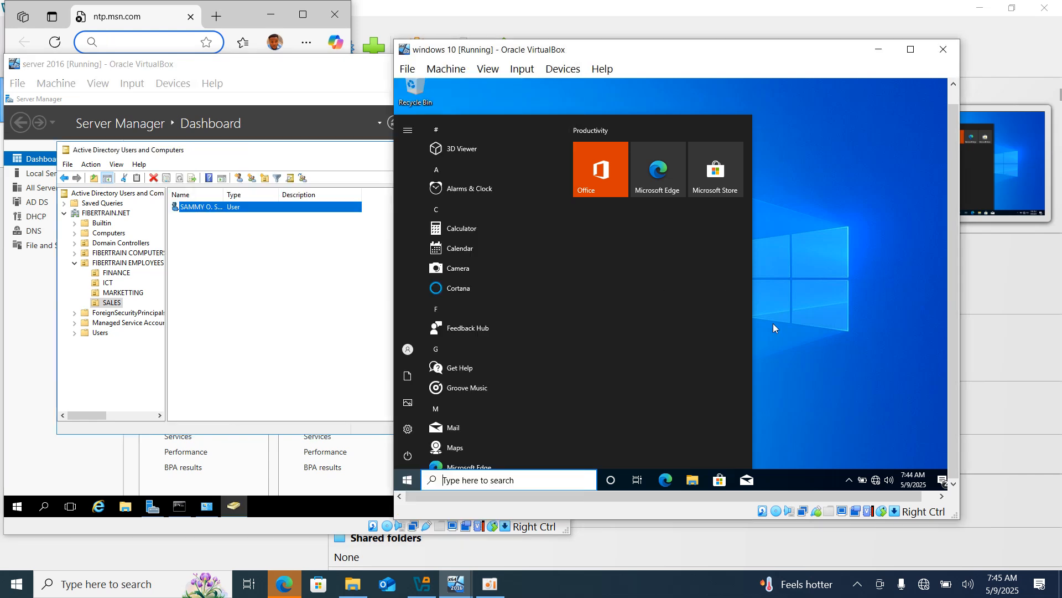
{"action": "left_click", "coordinate": [407, 480]}
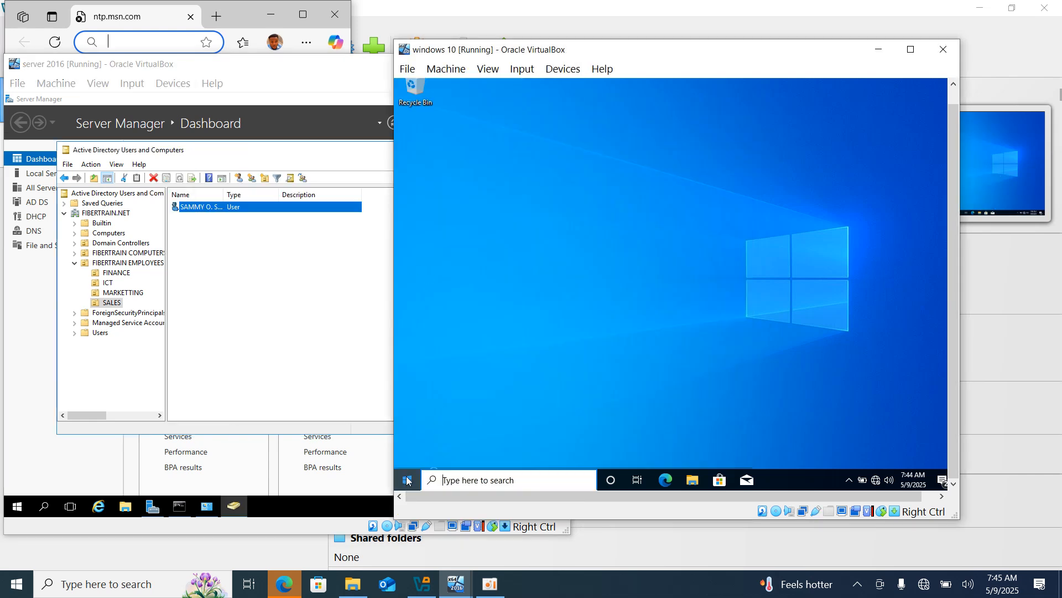
{"action": "left_click", "coordinate": [411, 357]}
{"action": "left_click", "coordinate": [439, 278]}
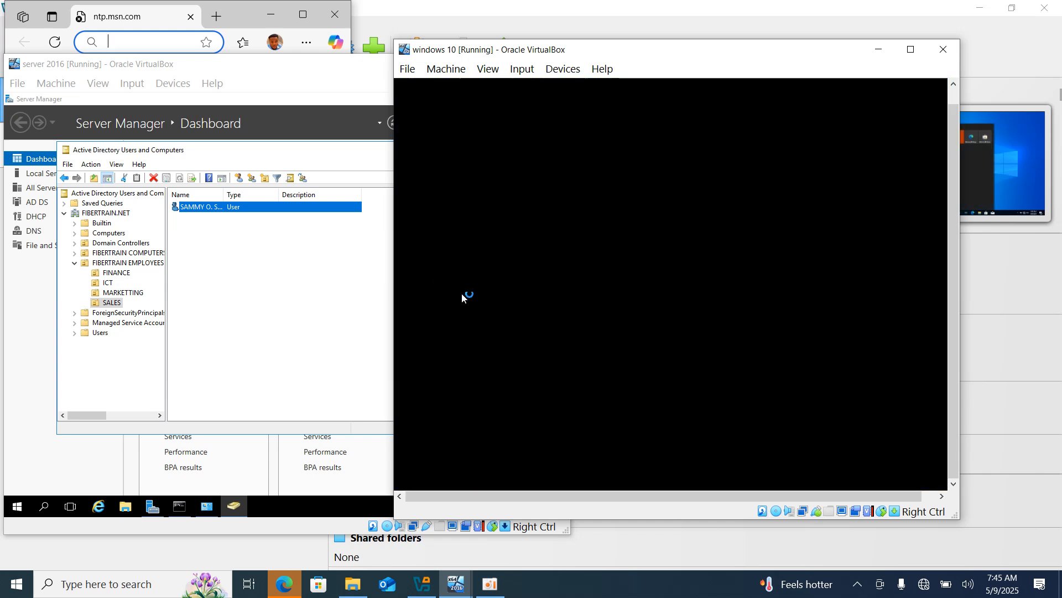
{"action": "left_click", "coordinate": [627, 330]}
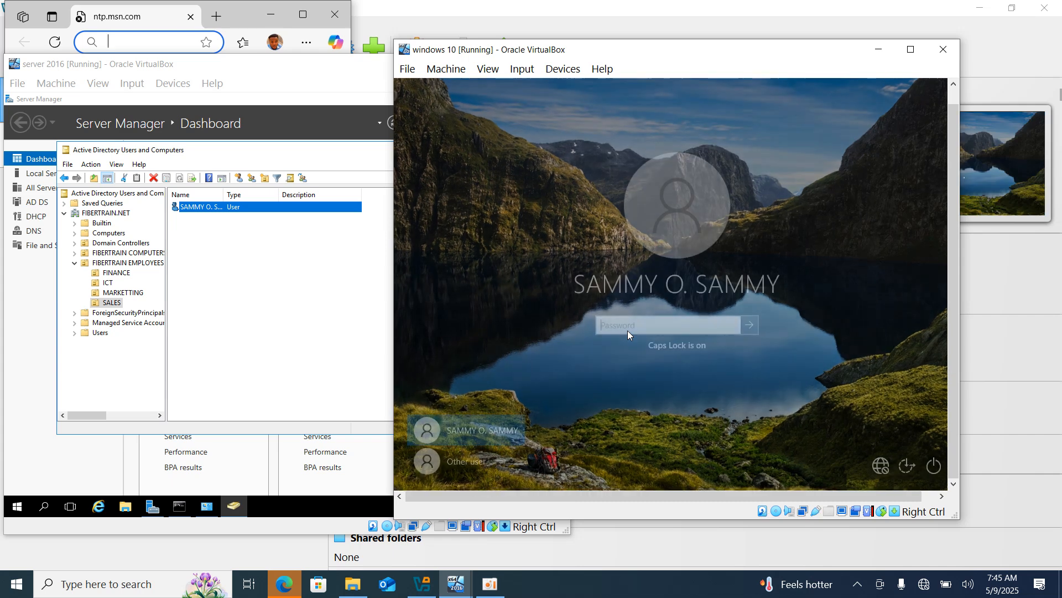
{"action": "type", "text": "***"}
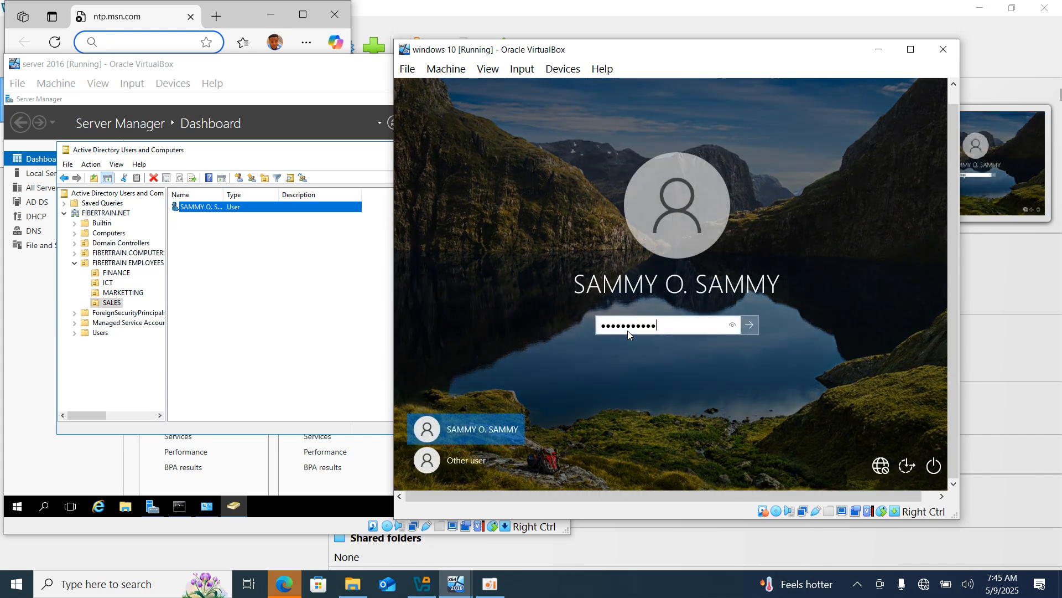
{"action": "type", "text": "**"}
{"action": "key", "text": "Return"}
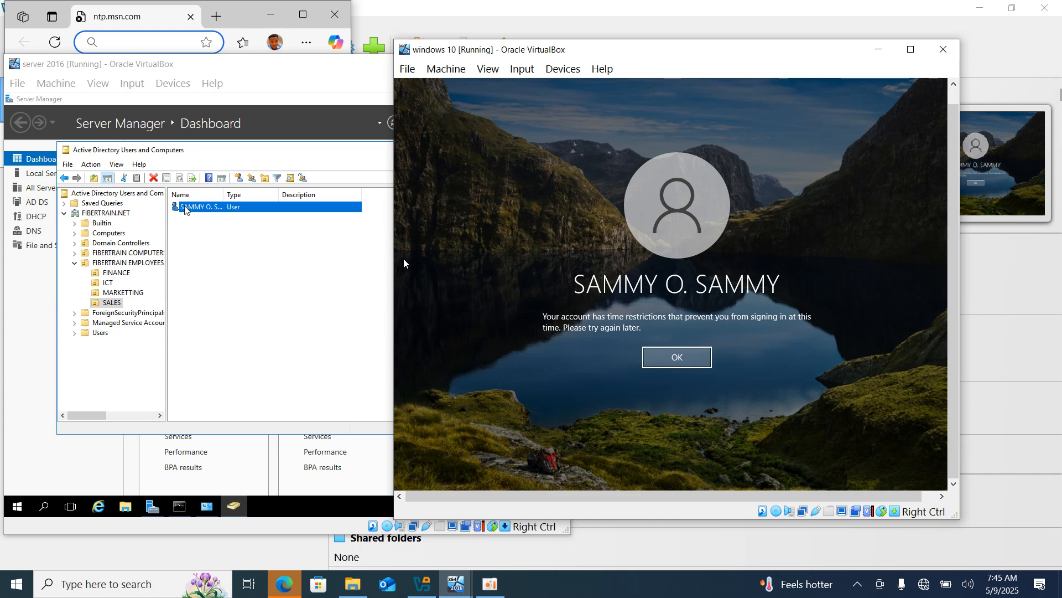
{"action": "left_click", "coordinate": [214, 207]}
Select the entire week in the user's Logon Hours grid, permit logon, and apply and close.
{"action": "key", "text": "Escape"}
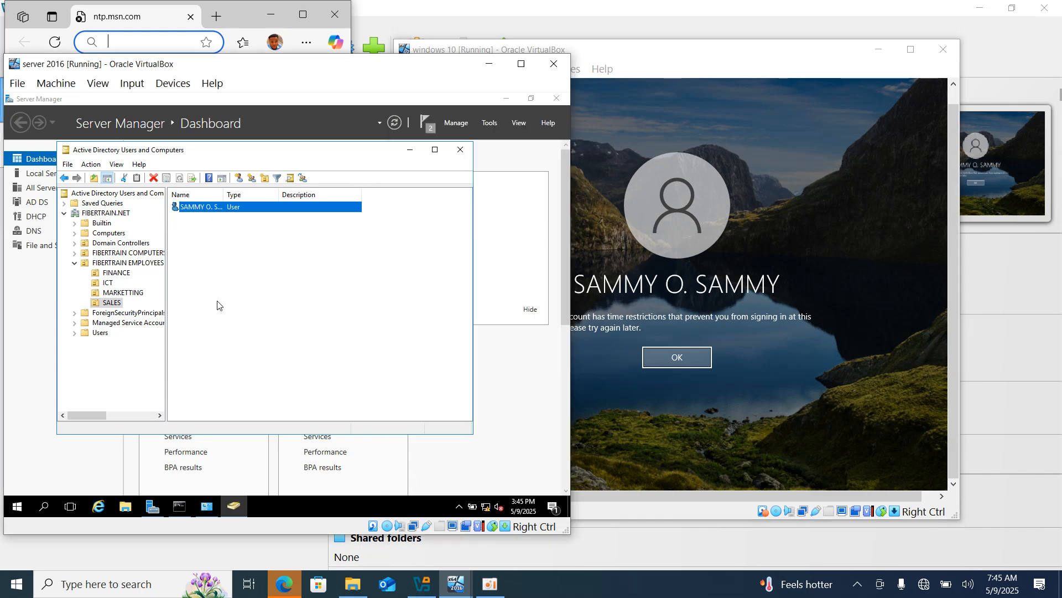
{"action": "double_click", "coordinate": [256, 208]}
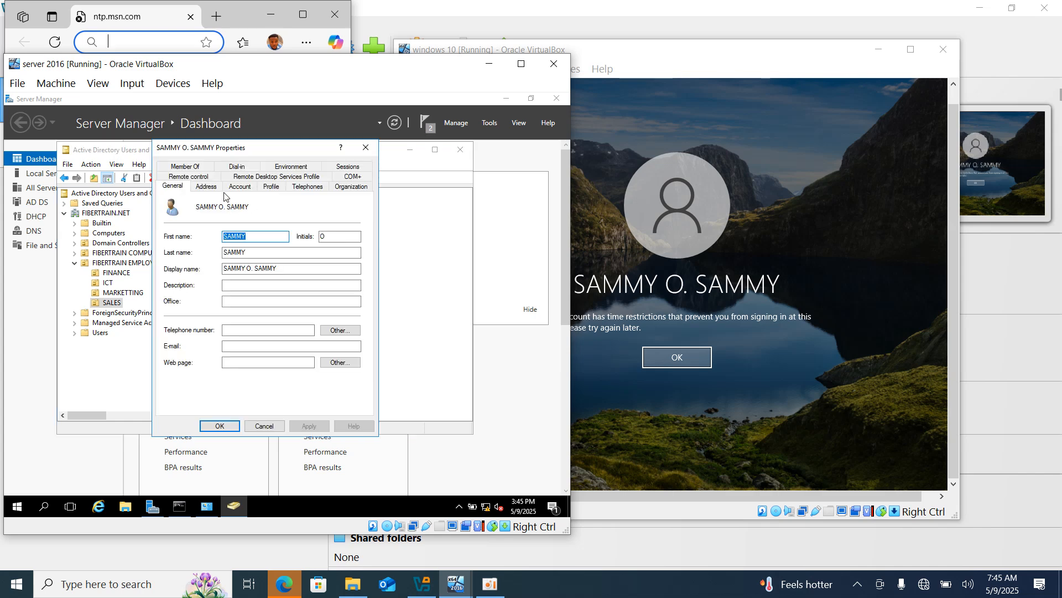
{"action": "left_click", "coordinate": [240, 186]}
{"action": "left_click", "coordinate": [201, 256]}
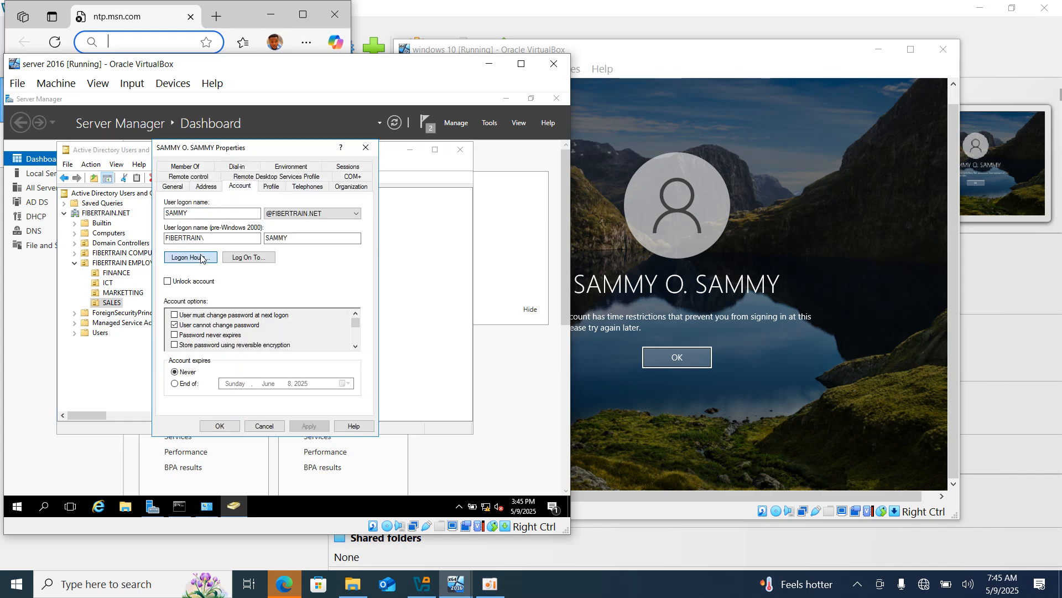
{"action": "left_click_drag", "start_coordinate": [173, 260], "coordinate": [307, 350]}
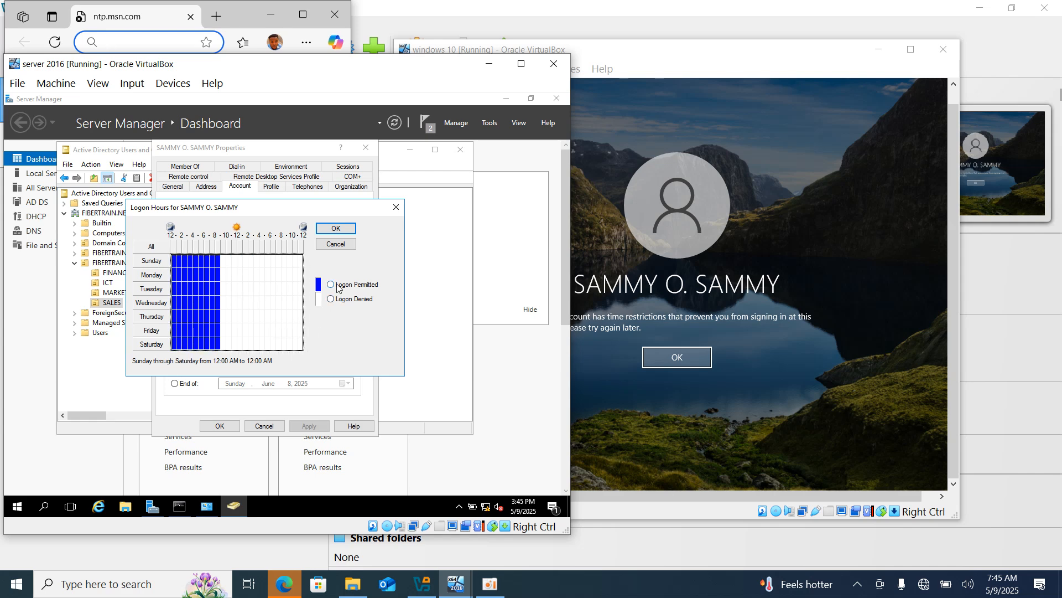
{"action": "left_click", "coordinate": [331, 284]}
{"action": "left_click", "coordinate": [341, 228]}
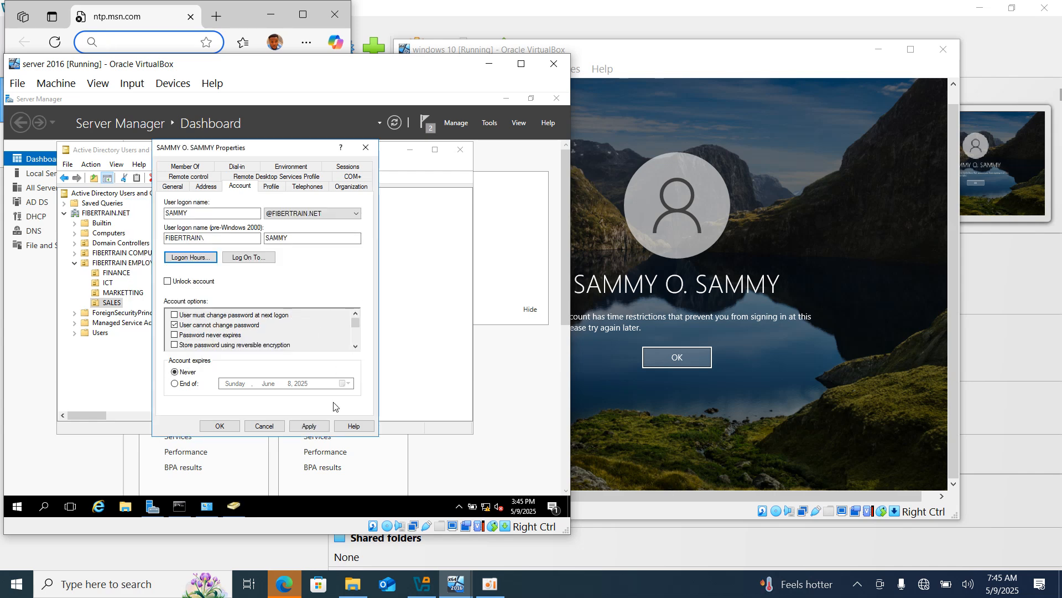
{"action": "left_click", "coordinate": [309, 426]}
{"action": "left_click", "coordinate": [220, 426]}
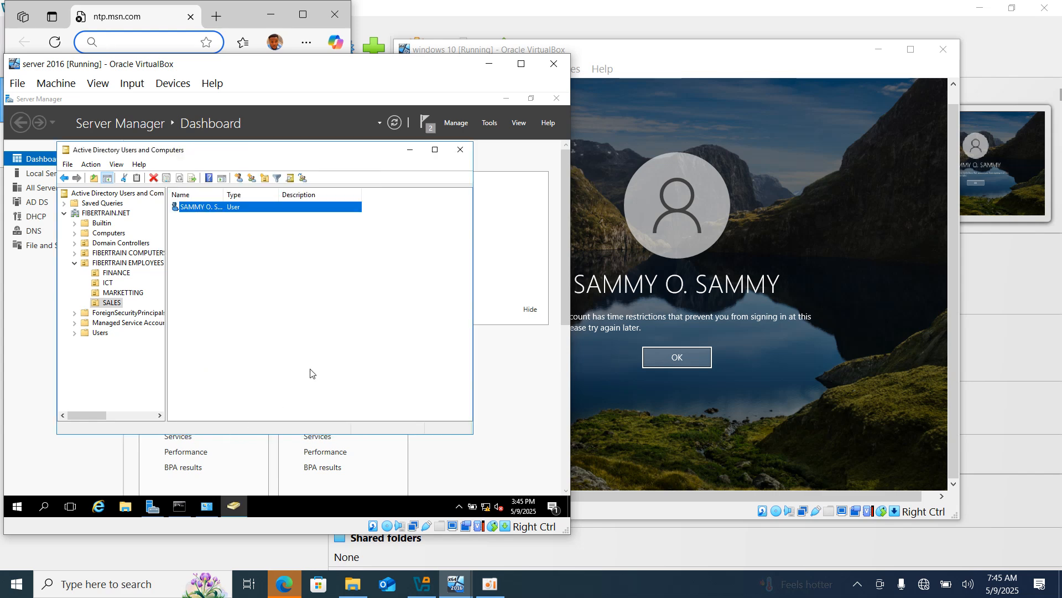
Dismiss the time-restriction message, sign in with the user's password, and close the Start menu.
{"action": "left_click", "coordinate": [694, 358]}
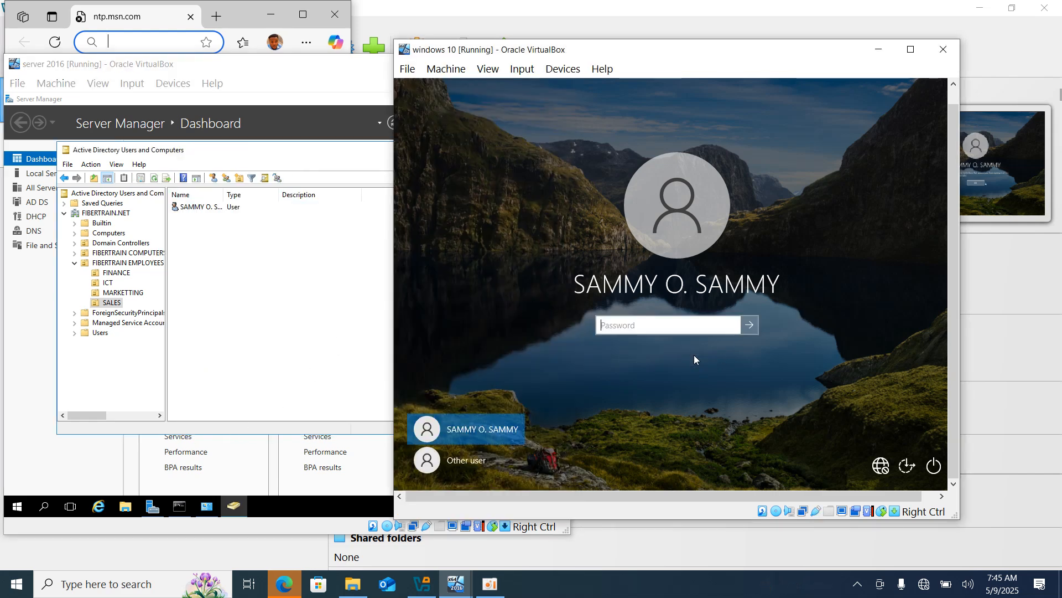
{"action": "type", "text": "***"}
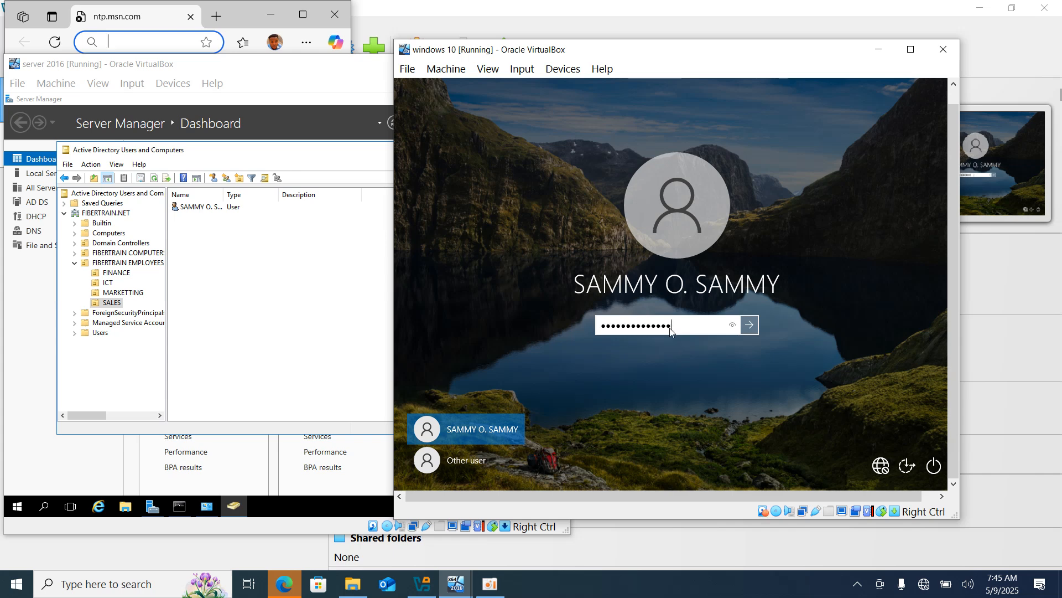
{"action": "key", "text": "Return"}
{"action": "key", "text": "super"}
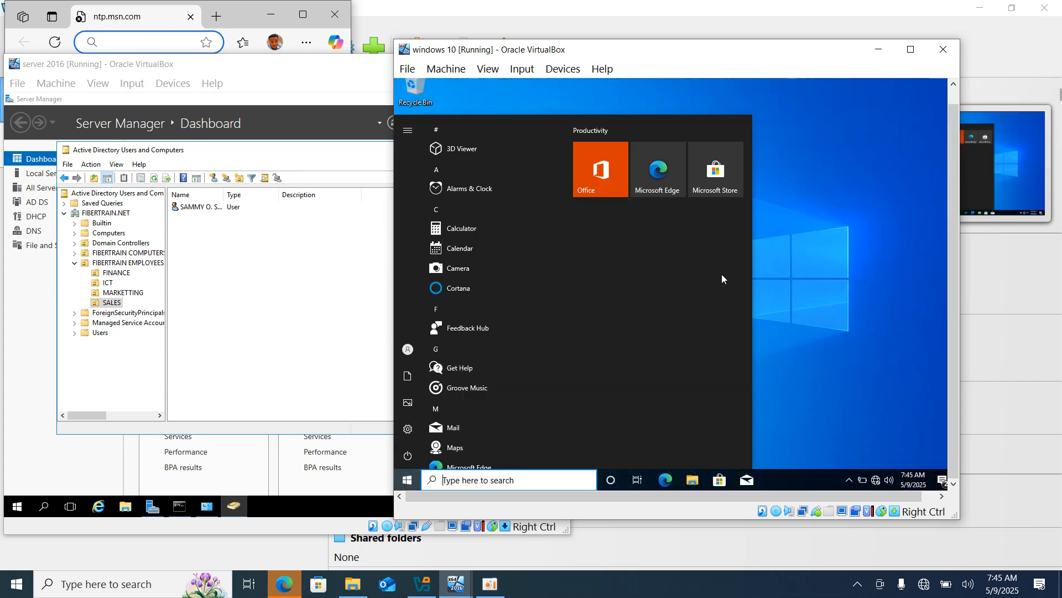
{"action": "left_click", "coordinate": [868, 235]}
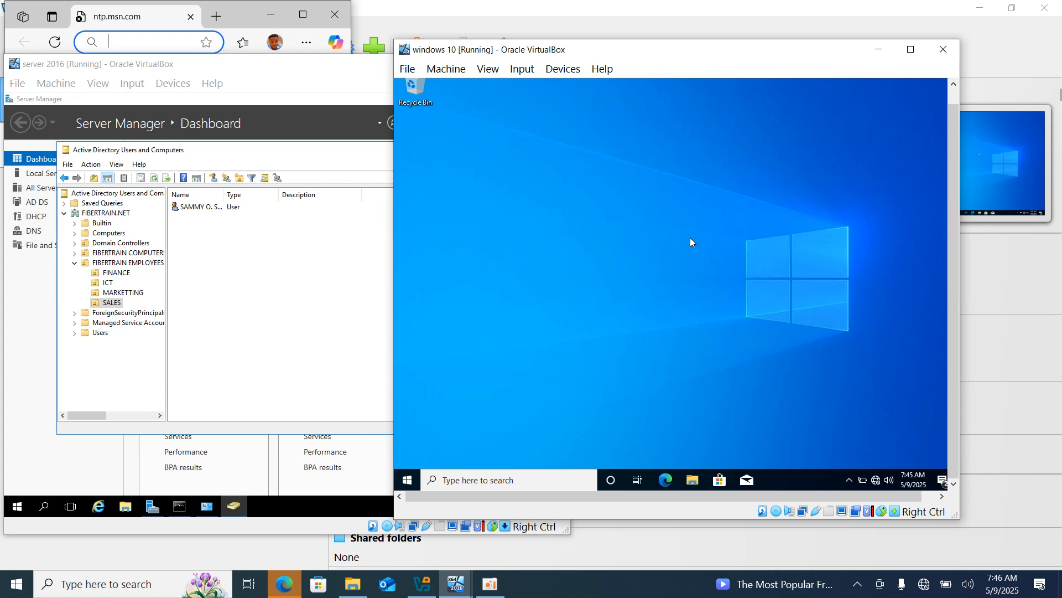
{"action": "left_click", "coordinate": [489, 584]}
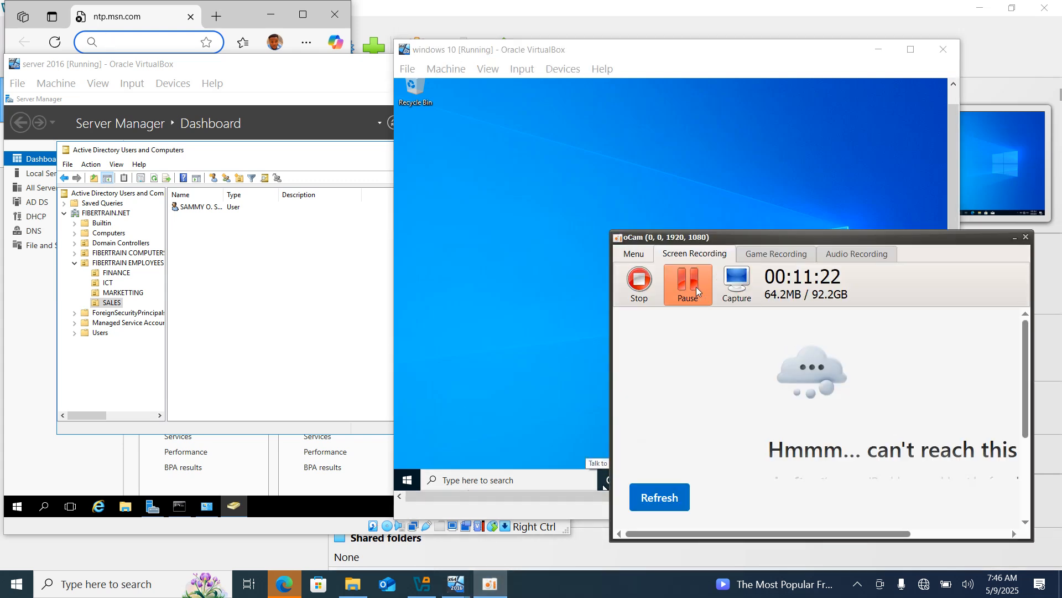